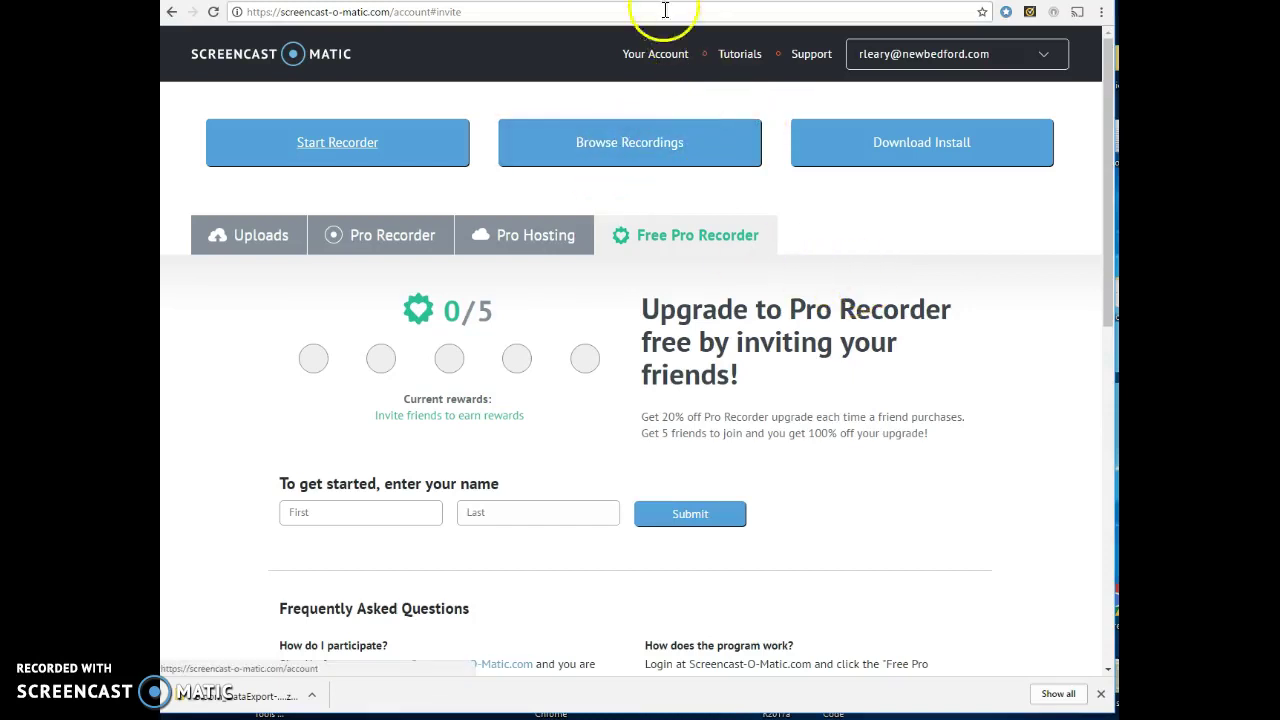
Step: Switch to the browser tab with the Bloomerang login form already filled in
key(ctrl+Tab)
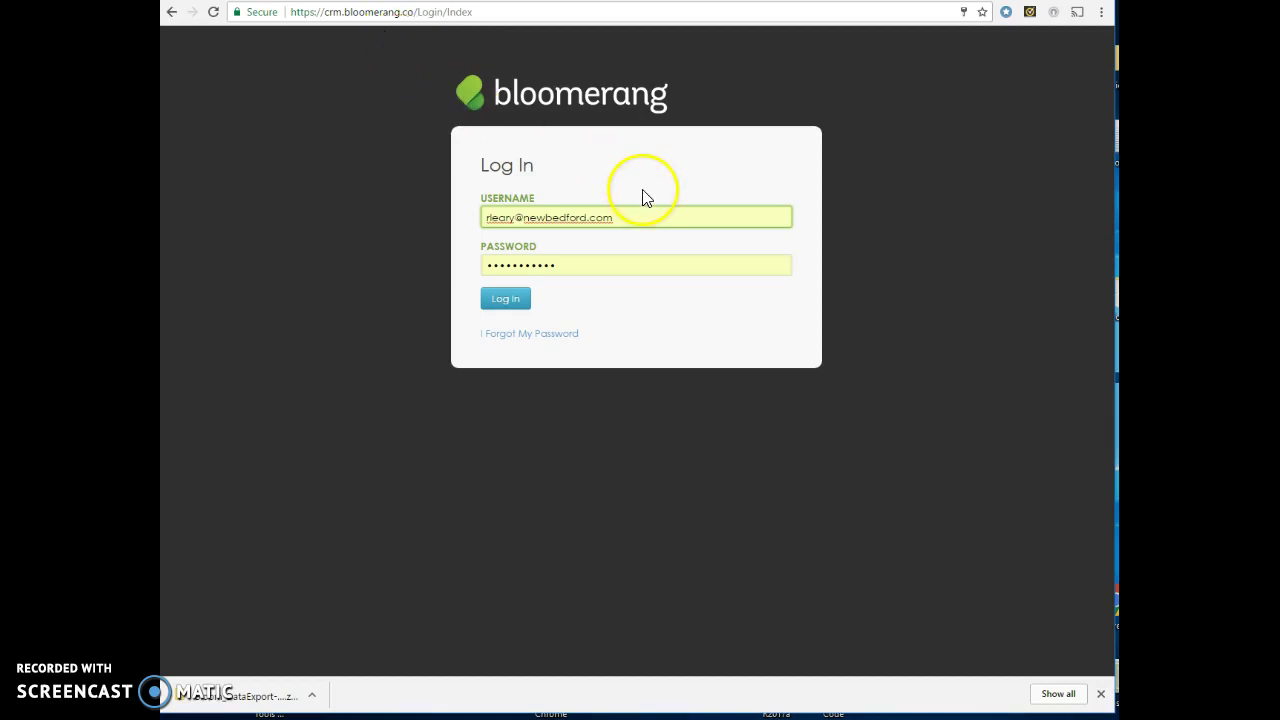
Step: Log in and view the Dashboard: 79% donor retention (136 of 173) and $0.00 raised this week
click(503, 304)
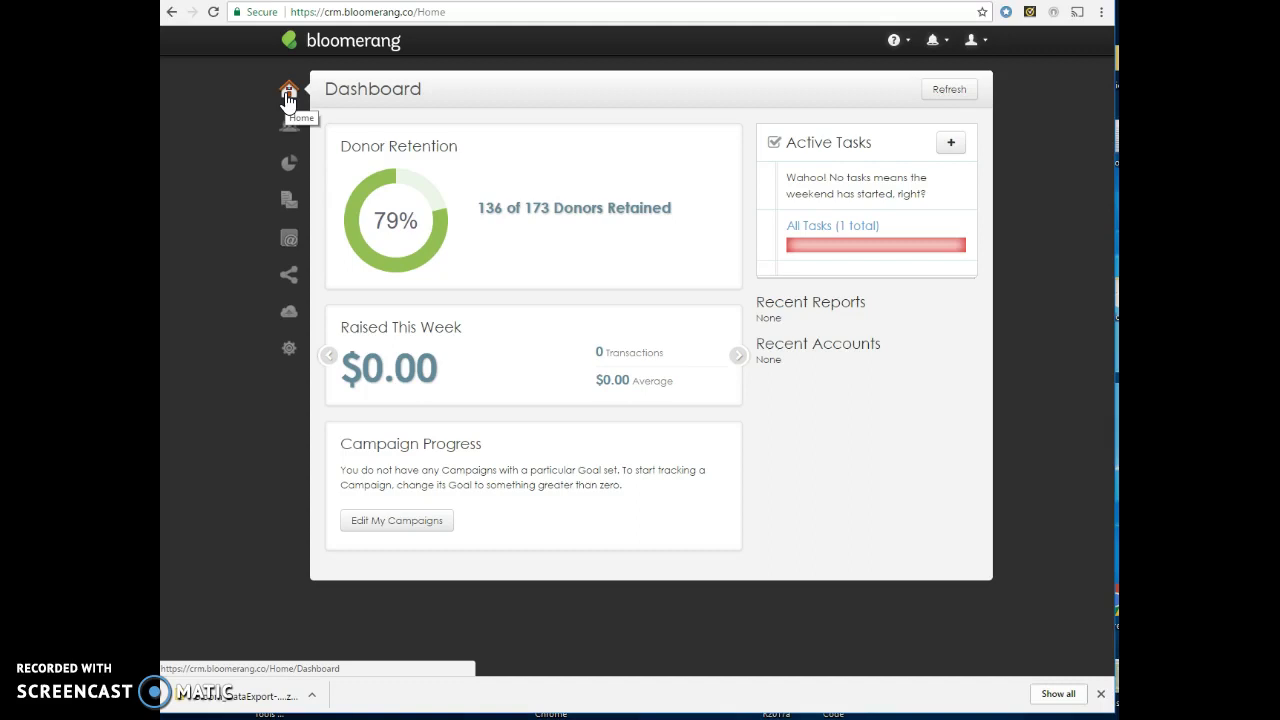
click(288, 96)
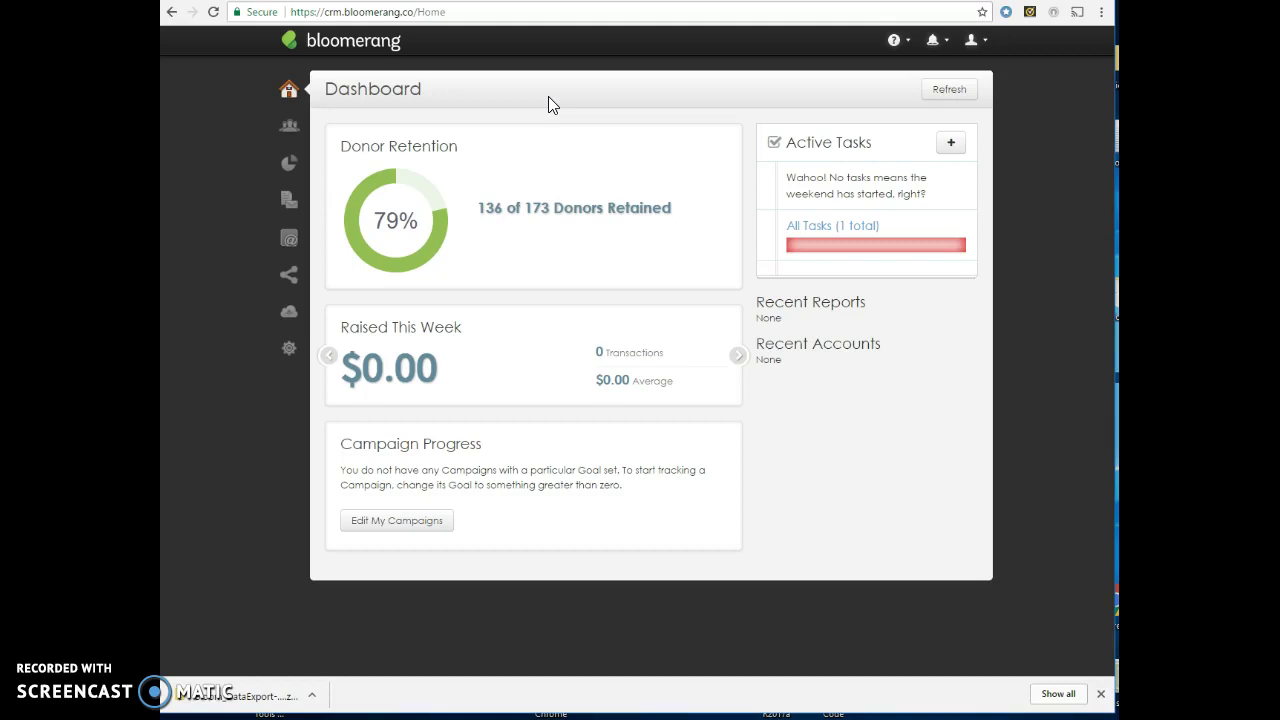
click(909, 45)
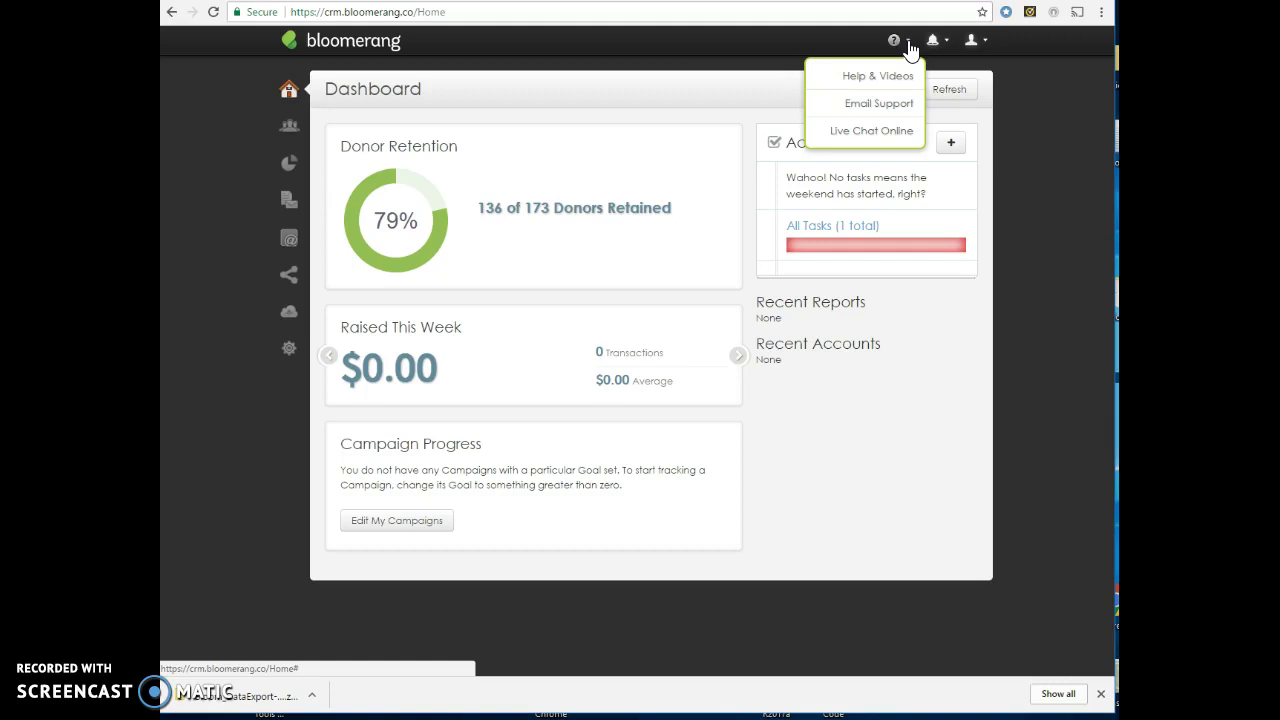
click(855, 76)
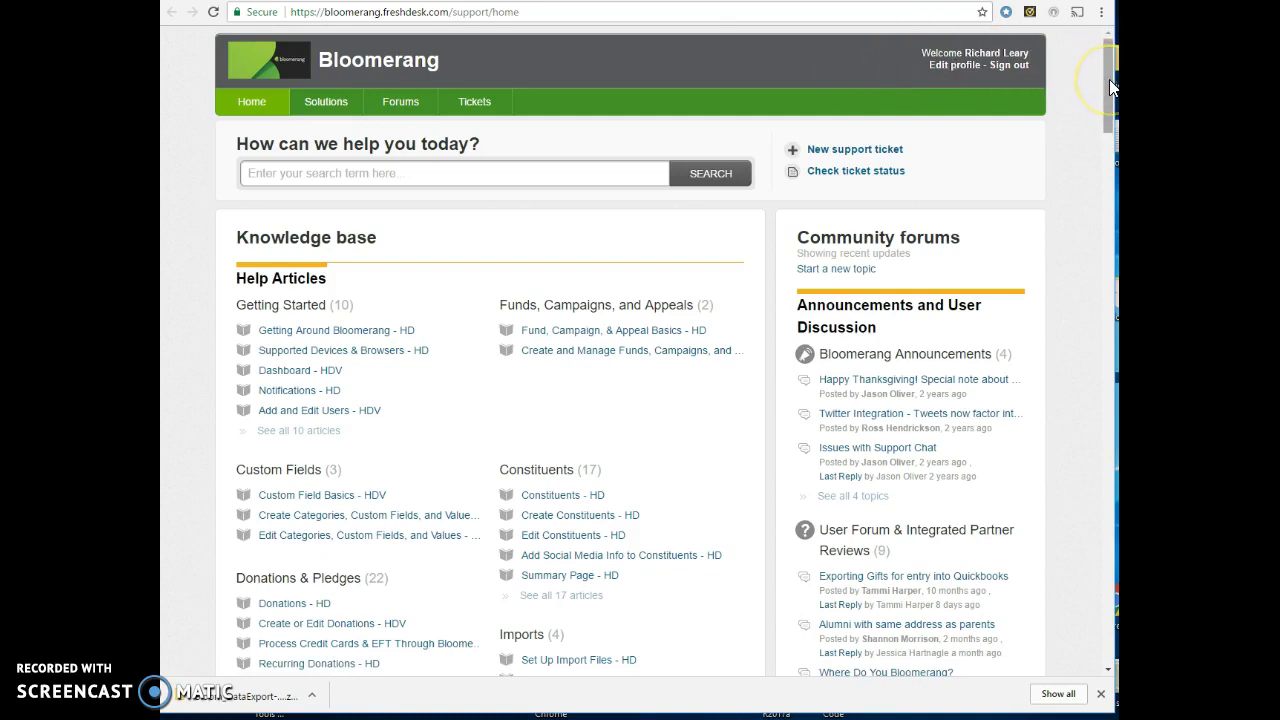
mouse_move(1109, 79)
mouse_down()
mouse_move(1105, 222)
mouse_move(1103, 99)
mouse_up()
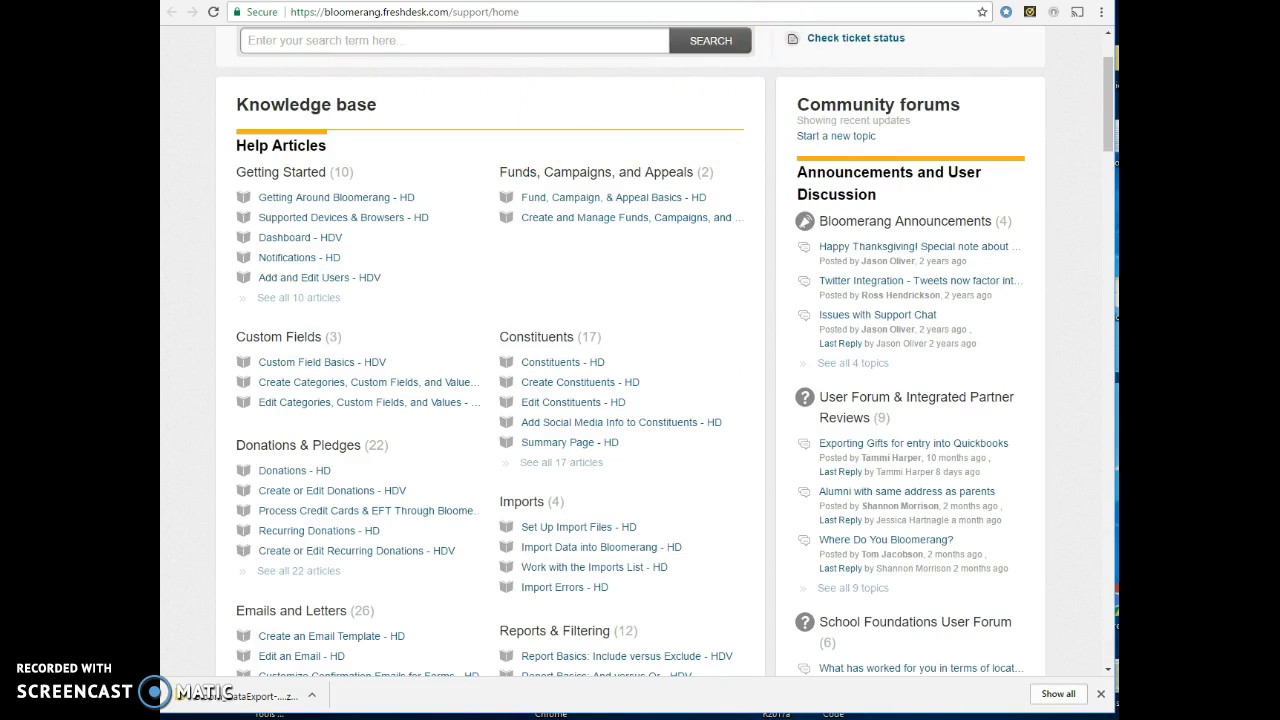
key(ctrl+Tab)
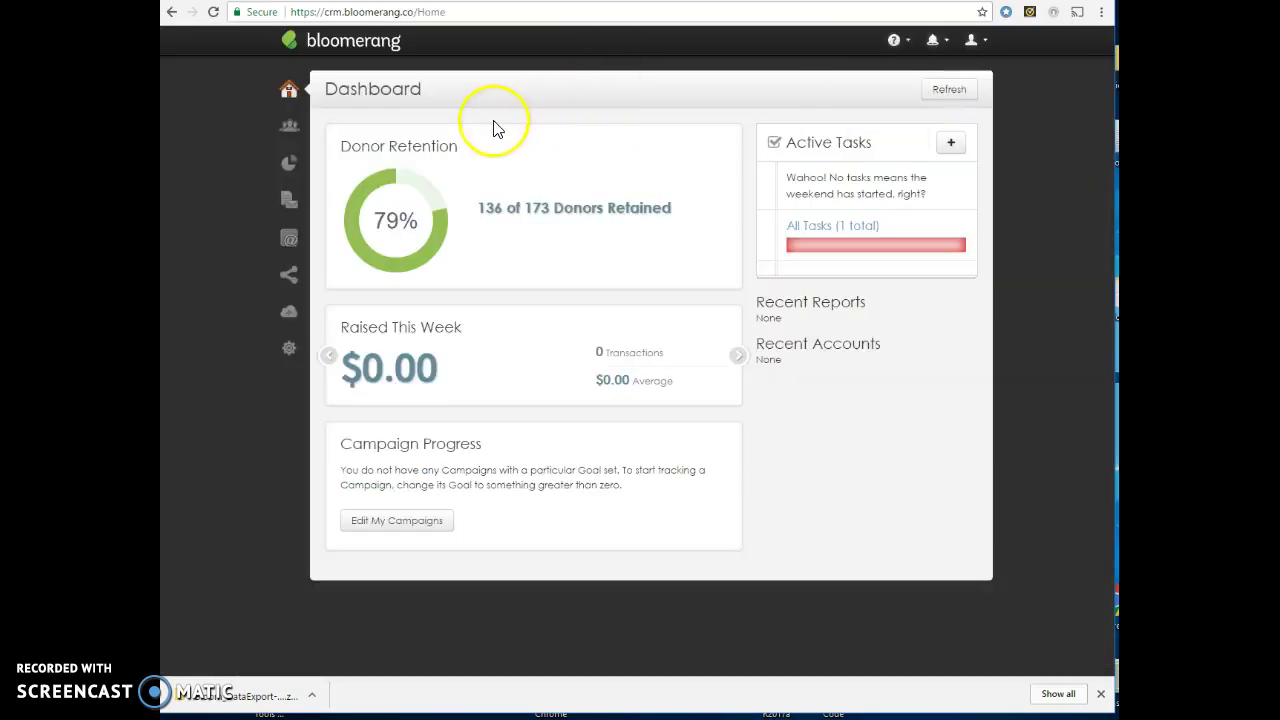
Step: Search constituents by a last name and pick the second suggested match
click(288, 132)
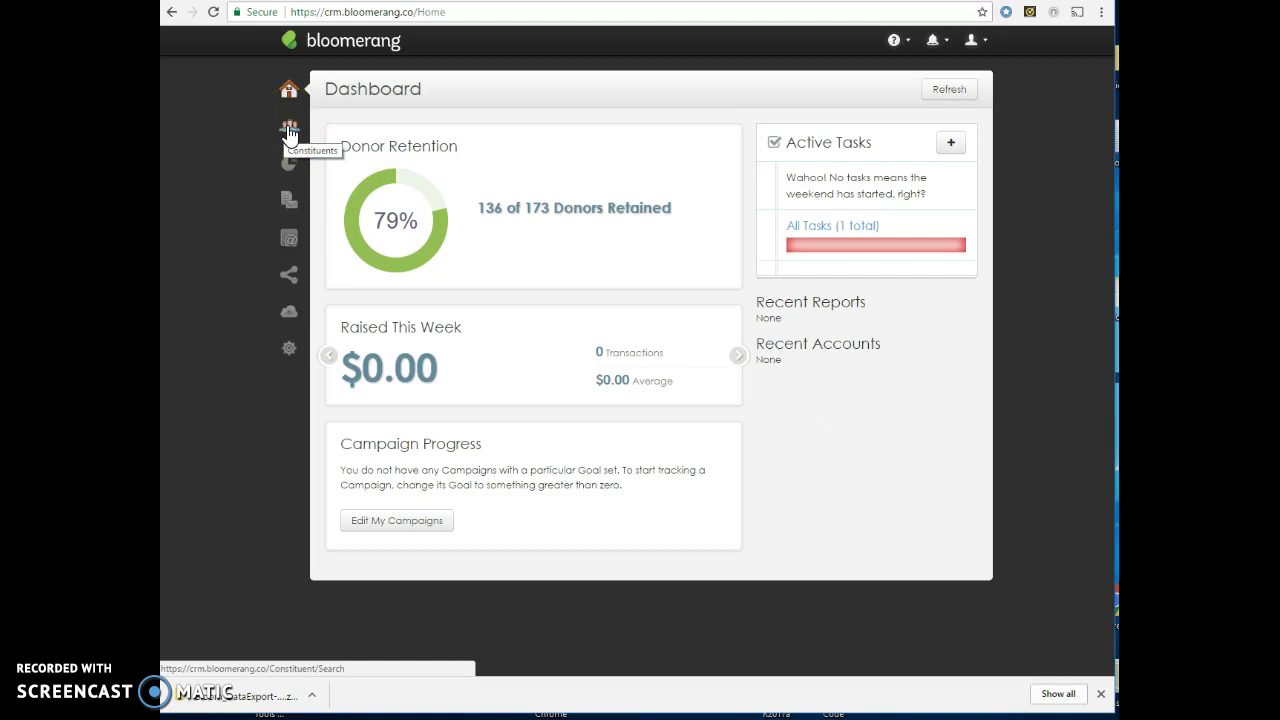
click(289, 133)
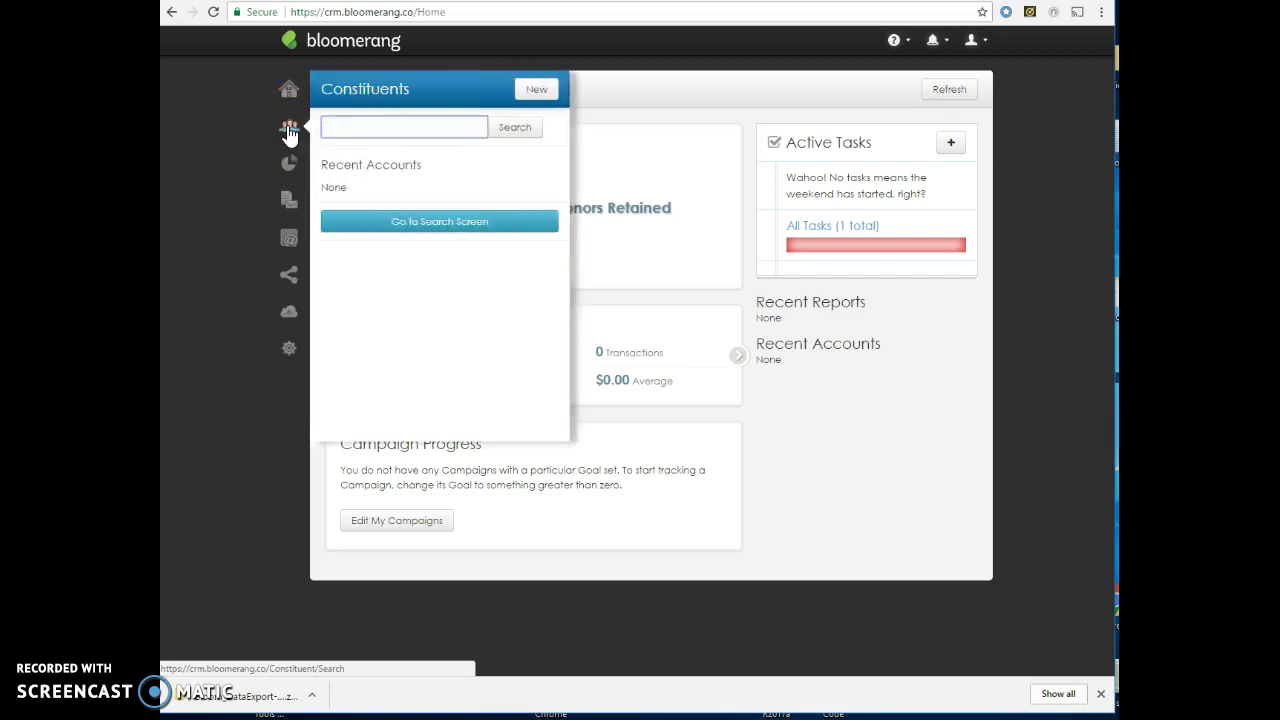
click(383, 136)
click(522, 136)
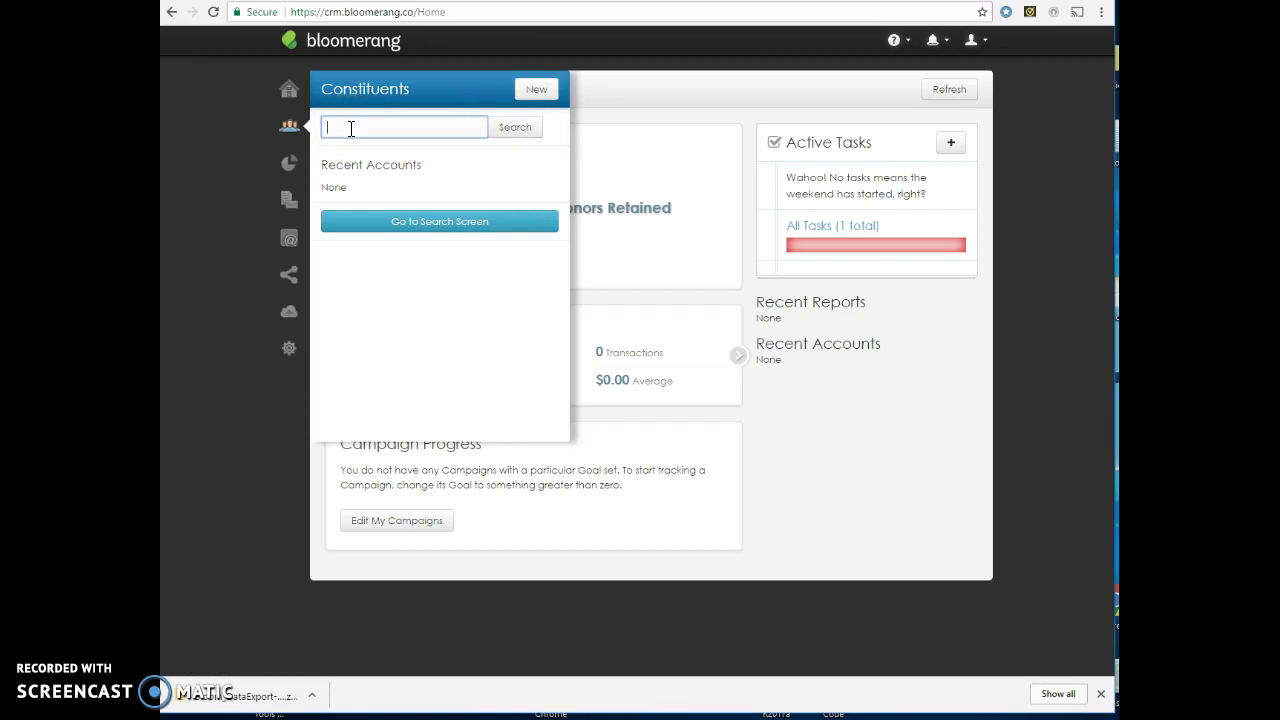
text(lear)
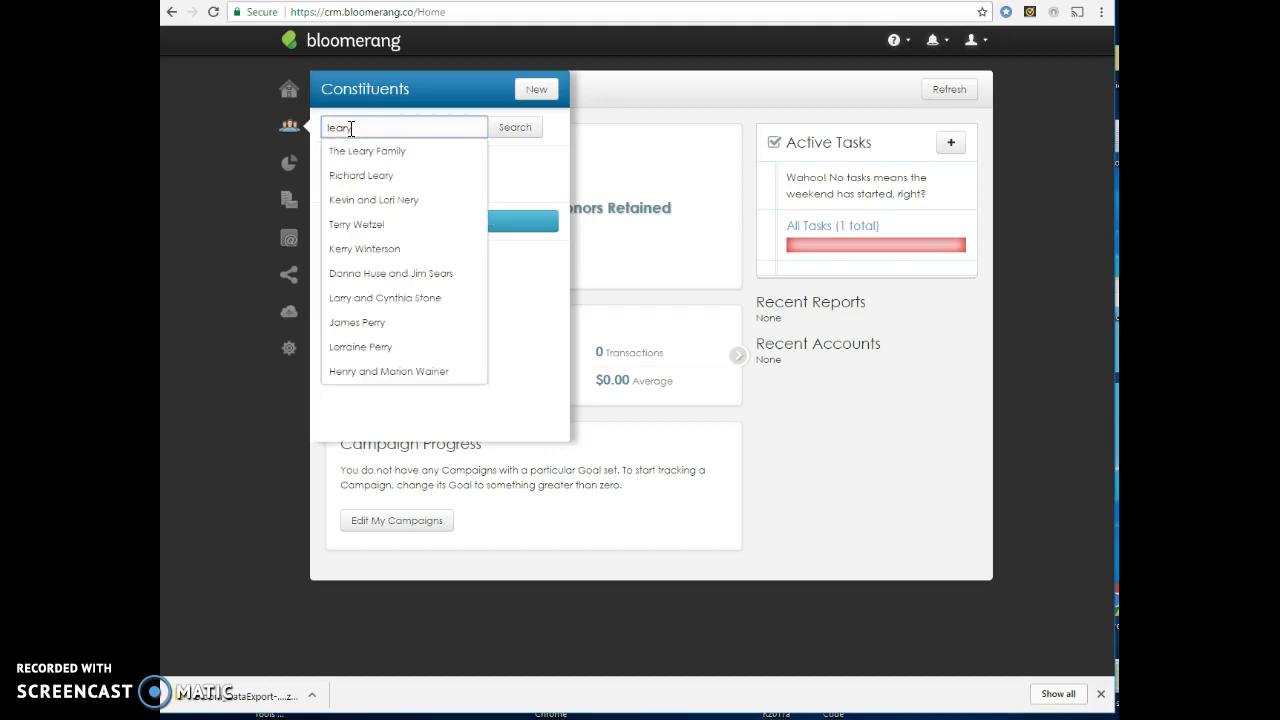
text(y)
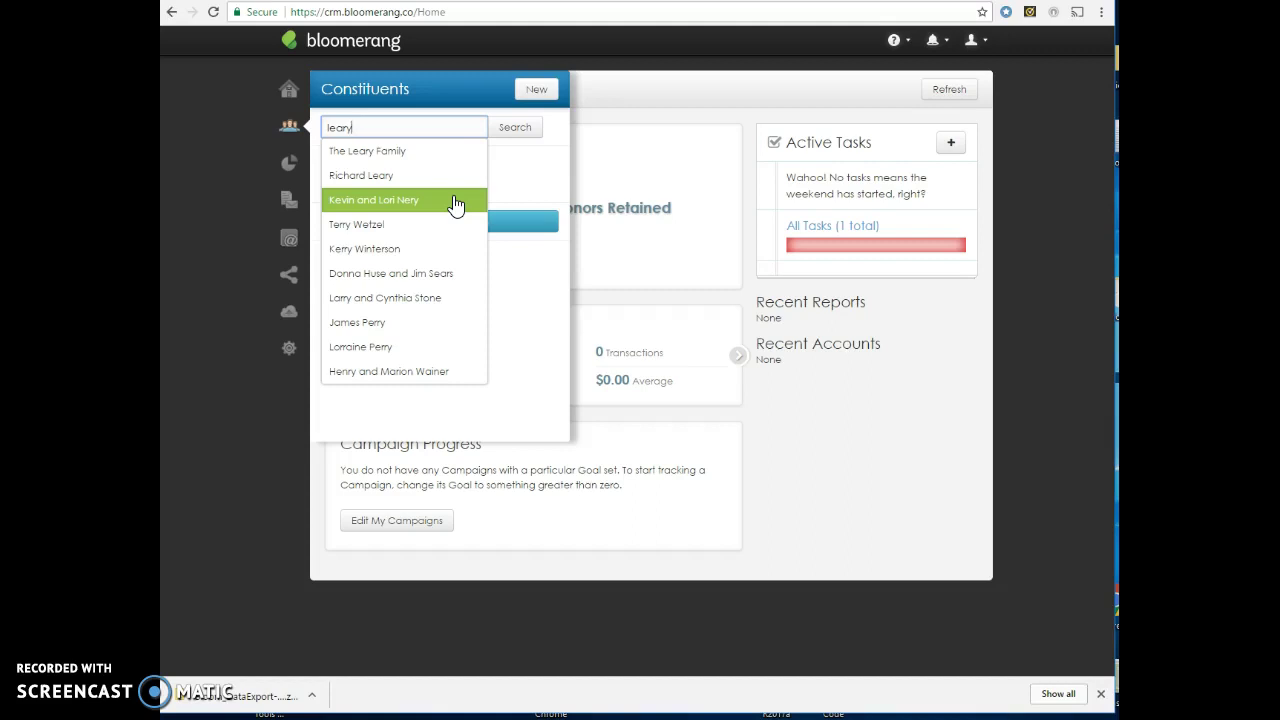
click(370, 180)
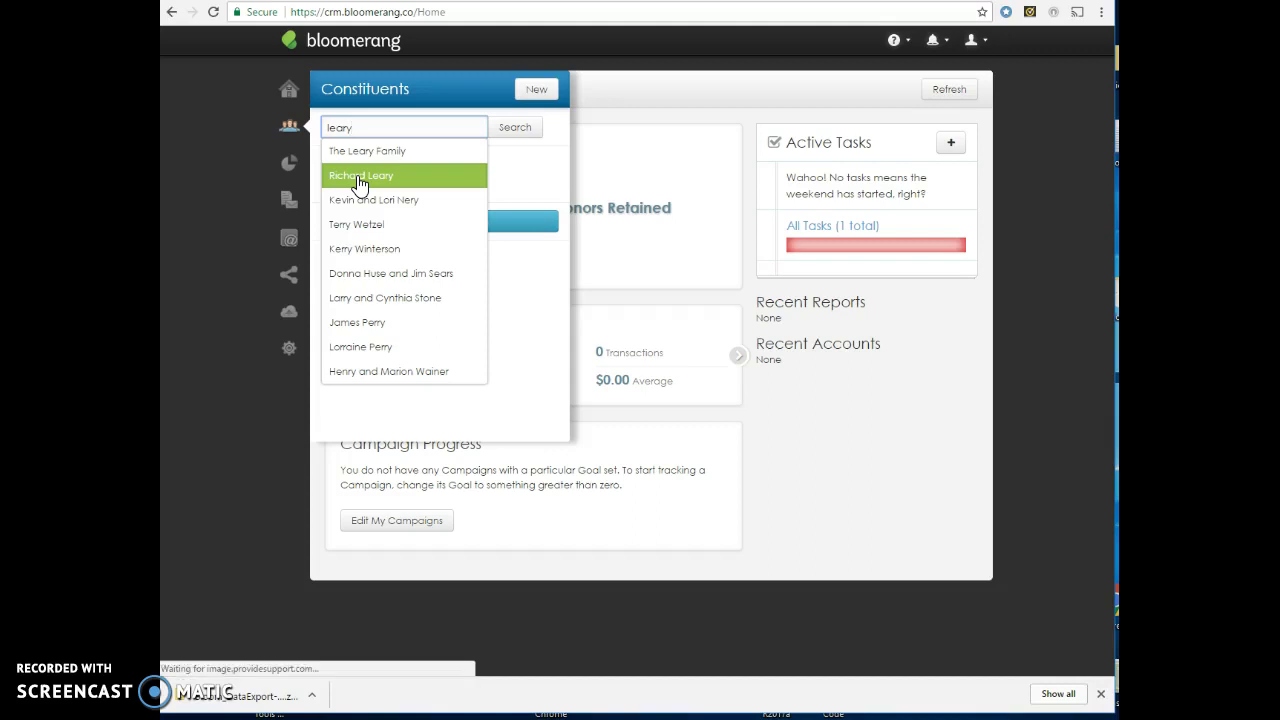
Step: Open the chosen constituent's record and review its Profile, Timeline and Relationships tabs
click(360, 180)
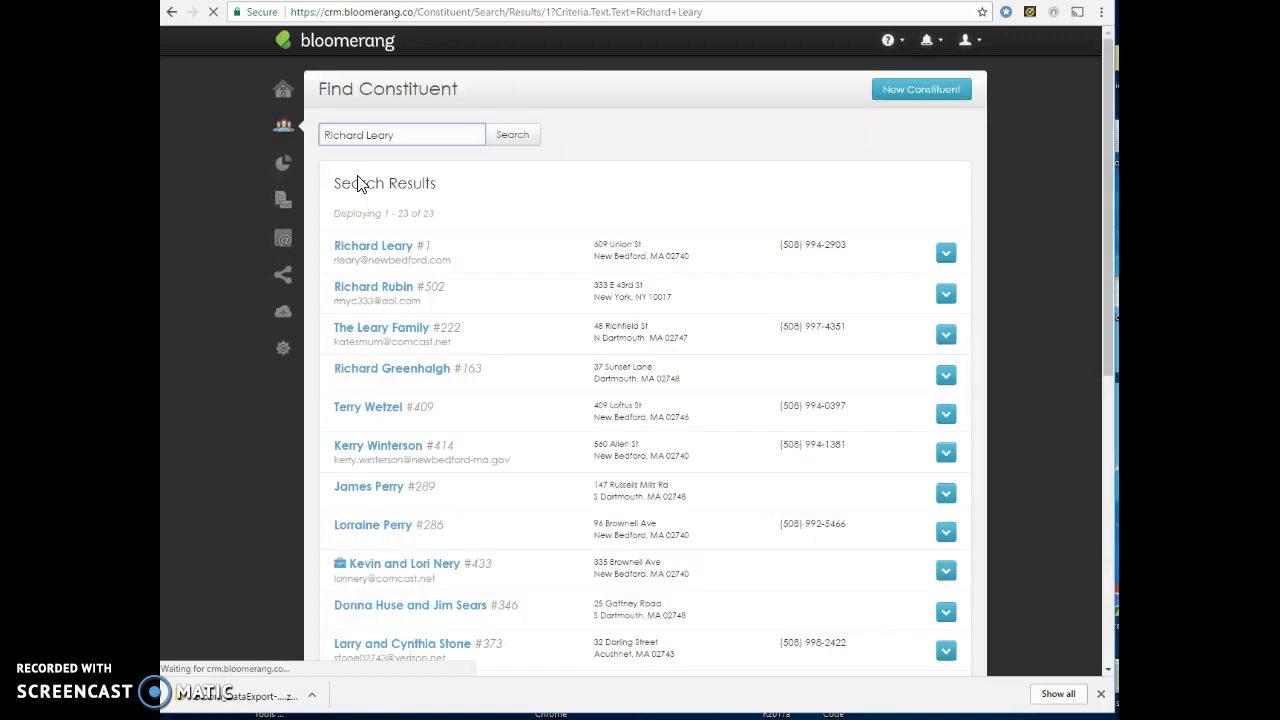
click(378, 248)
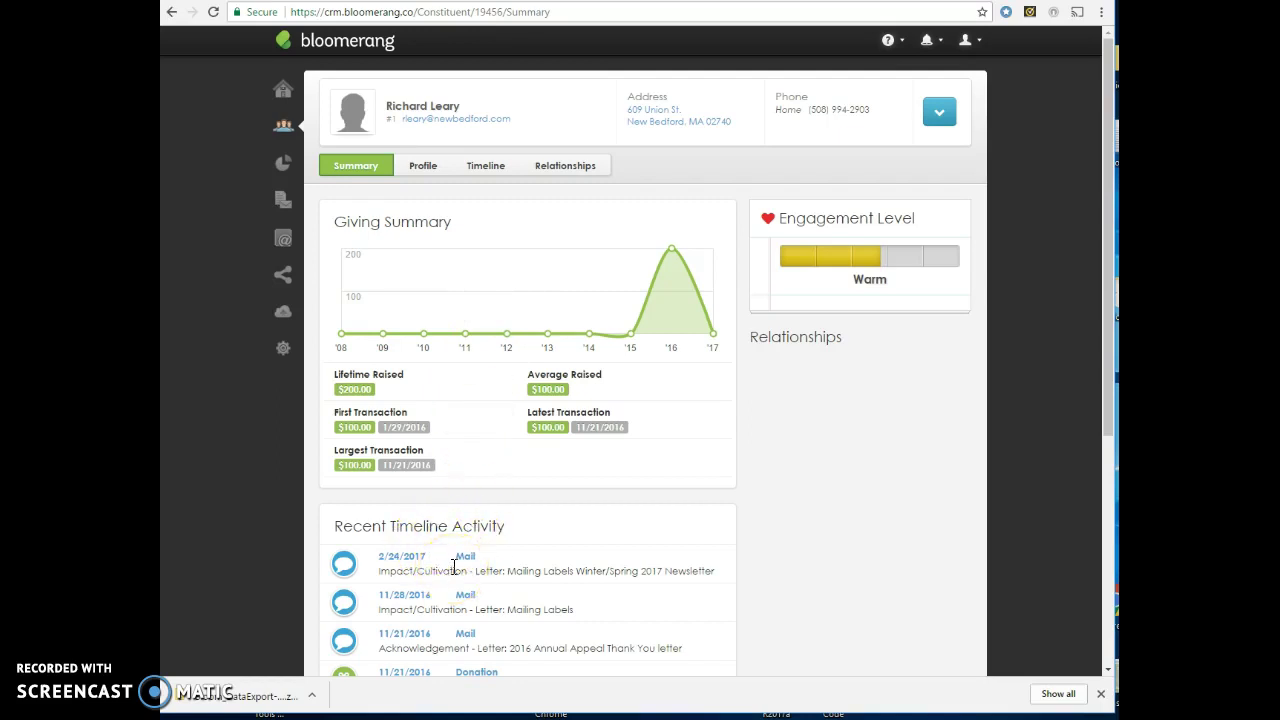
click(419, 170)
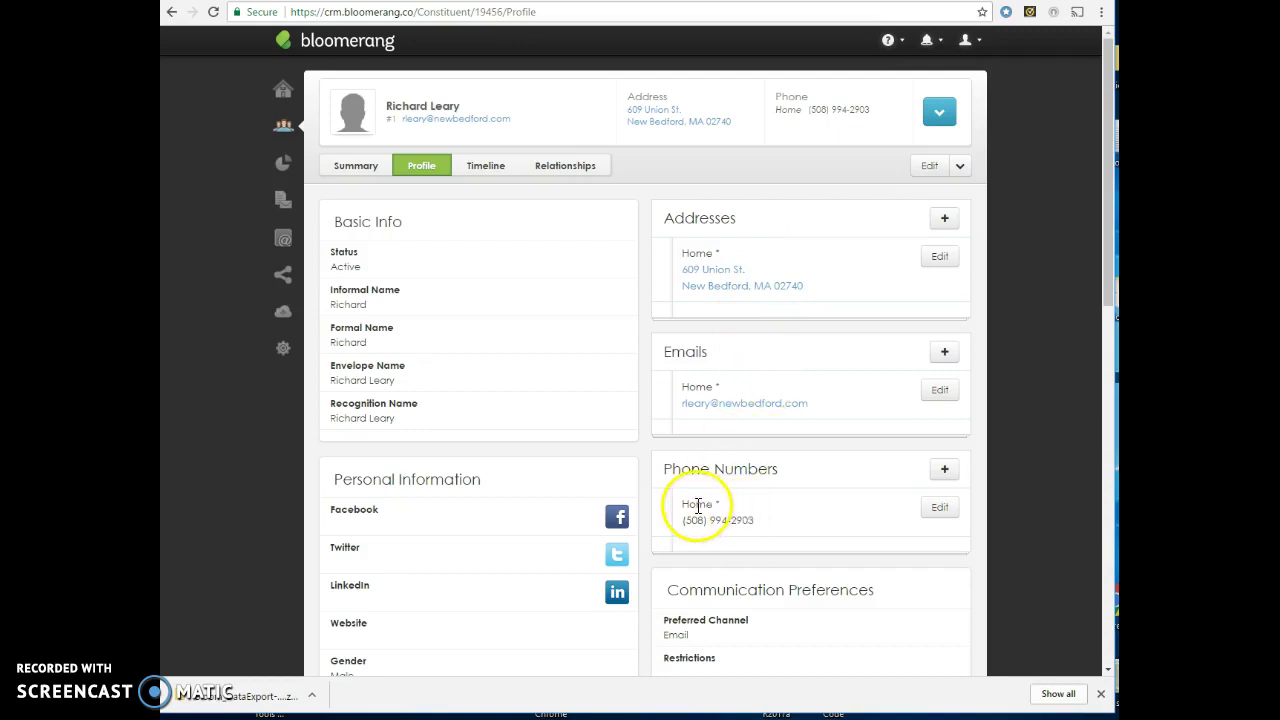
click(481, 168)
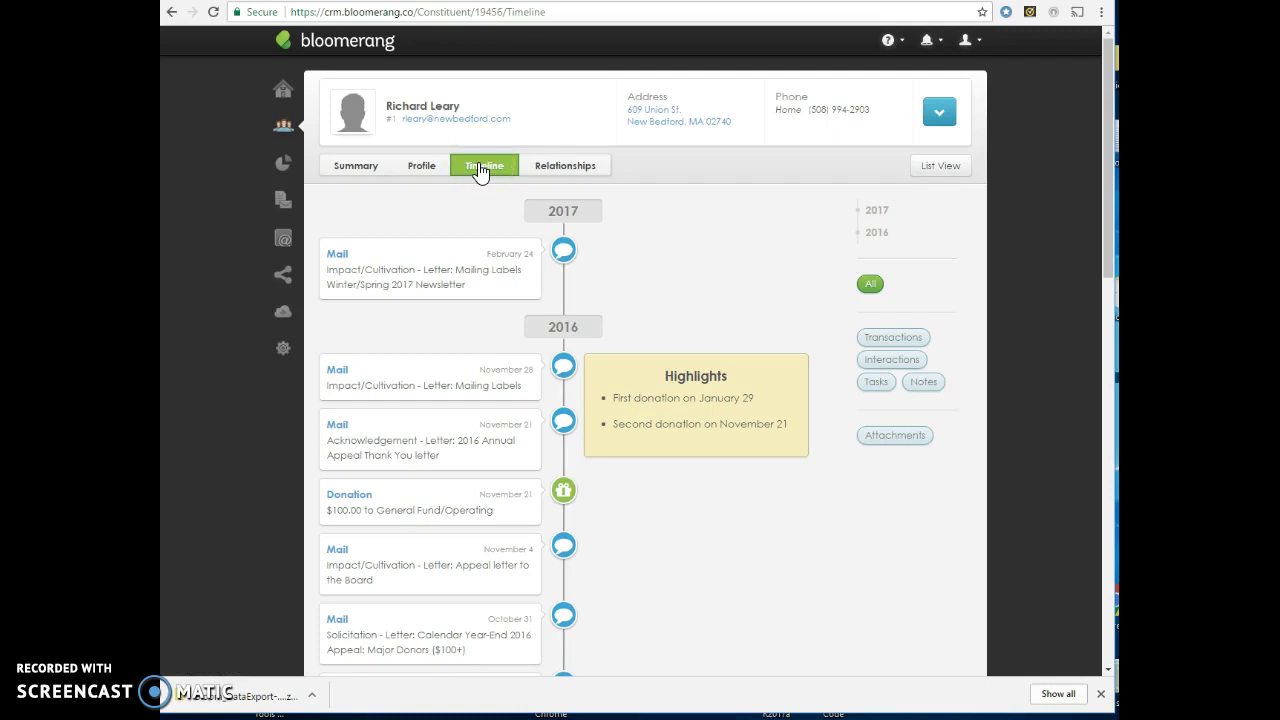
click(576, 166)
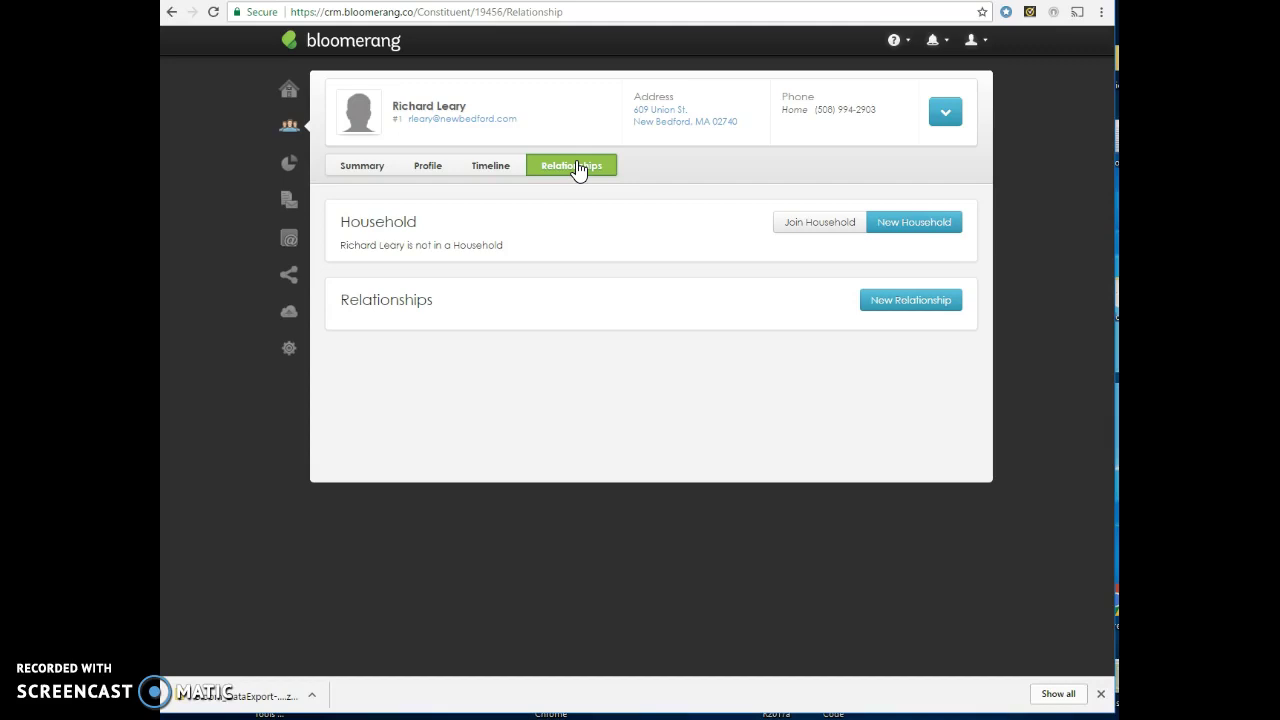
Step: Open the All Board members report from the Reports list, showing 19 current board members
click(288, 166)
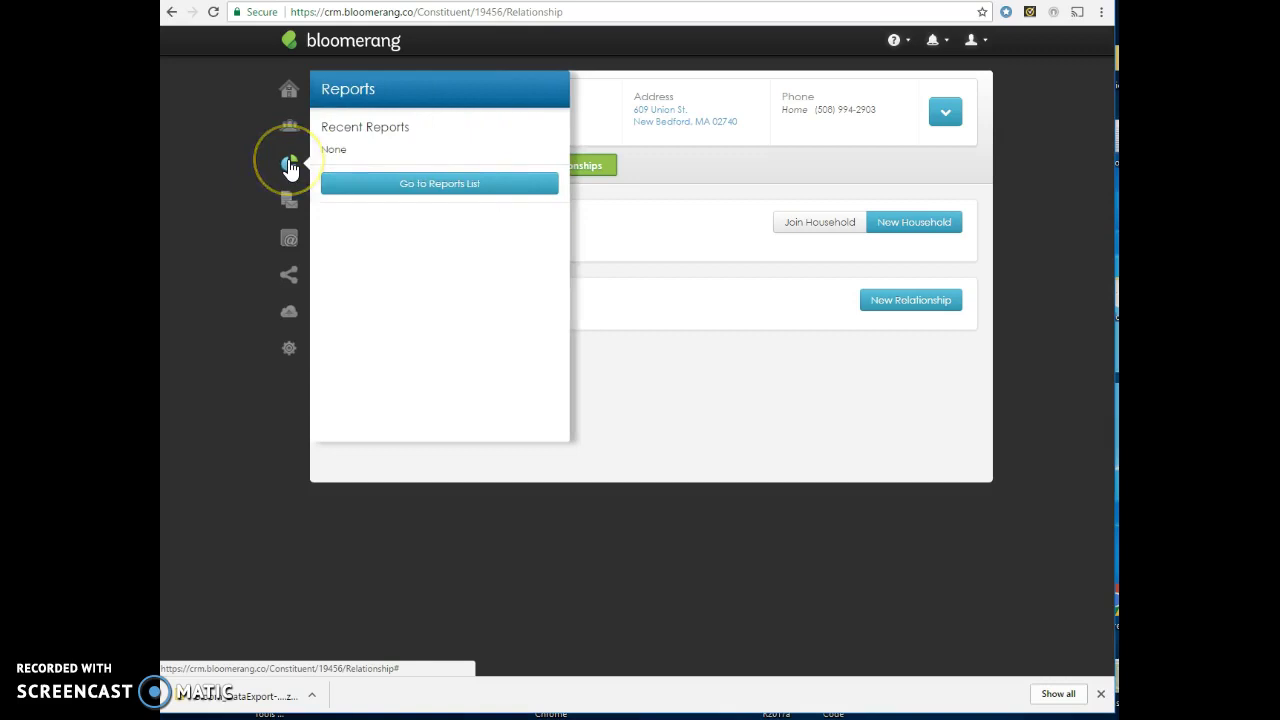
click(449, 193)
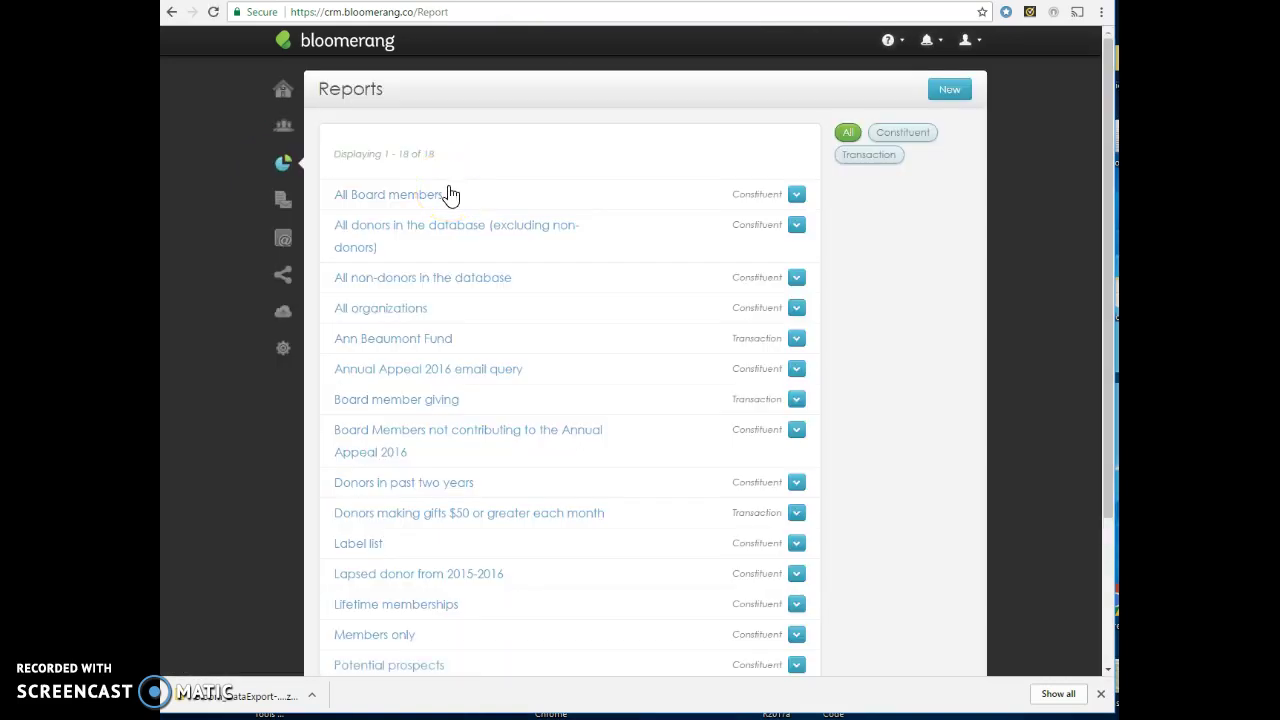
click(420, 193)
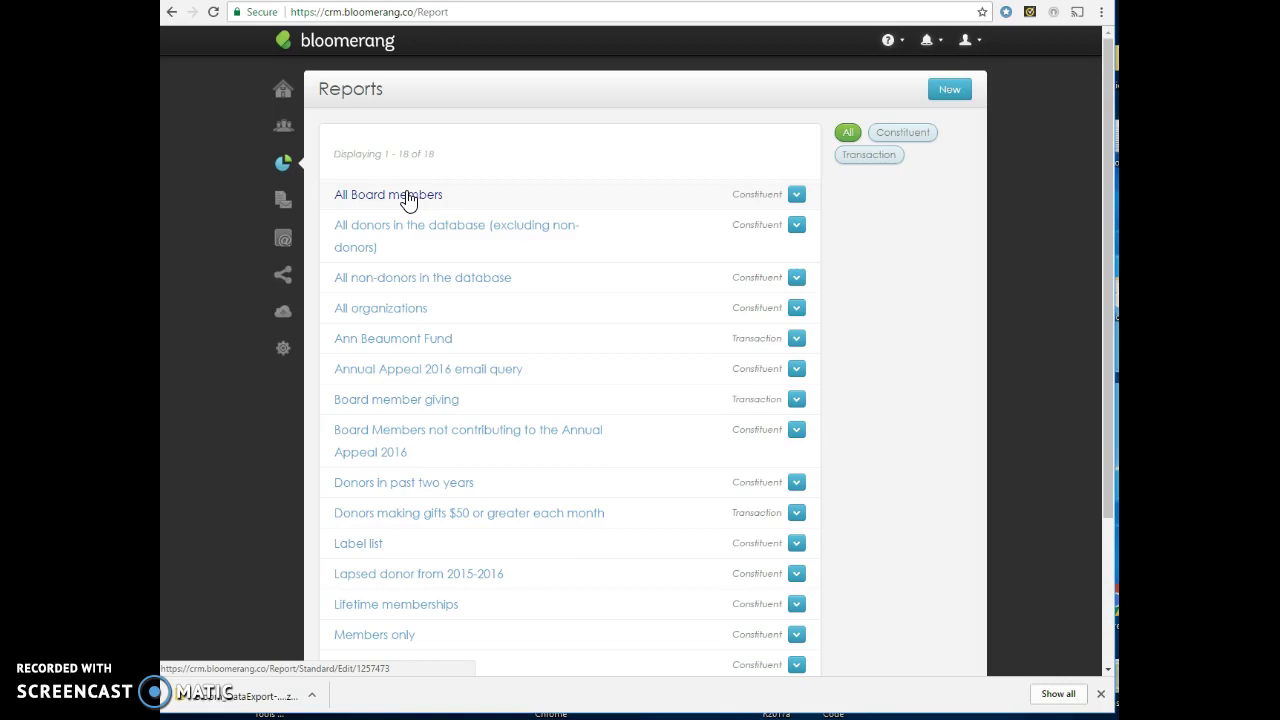
click(372, 198)
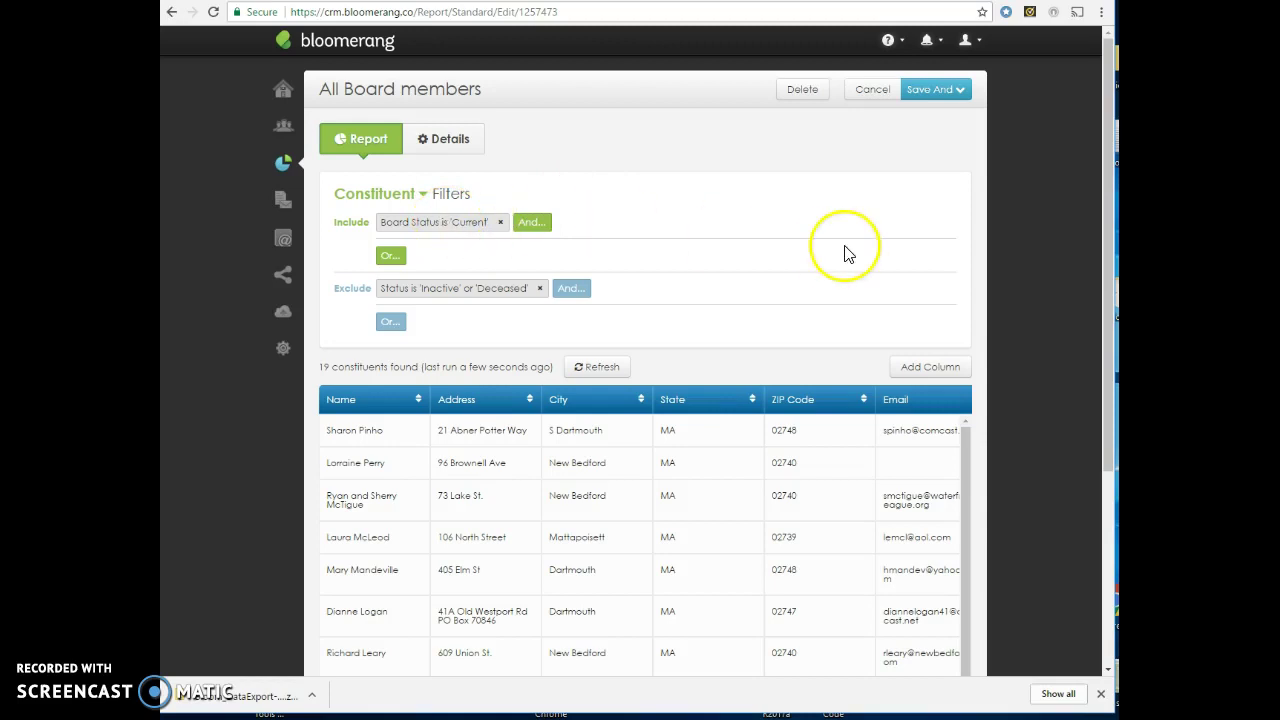
Step: Open a board member's record from the report, then go back to the 18-report list
scroll(650, 320, down, 2)
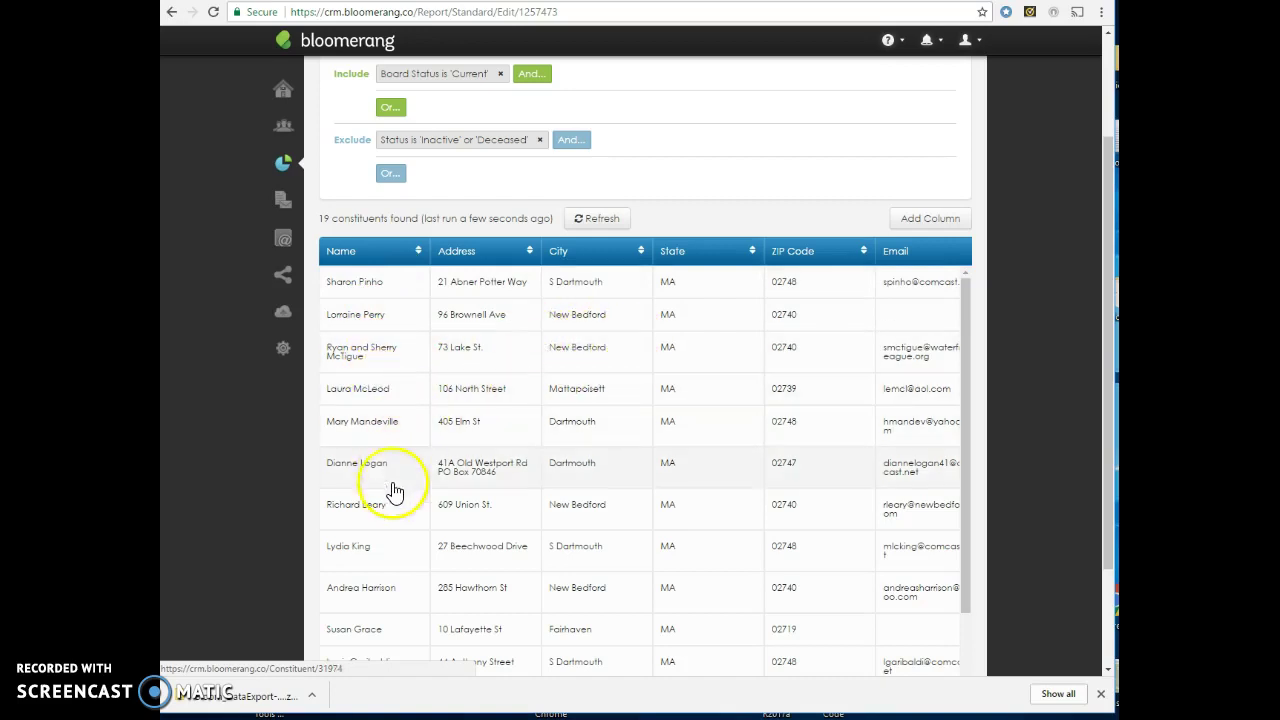
click(367, 508)
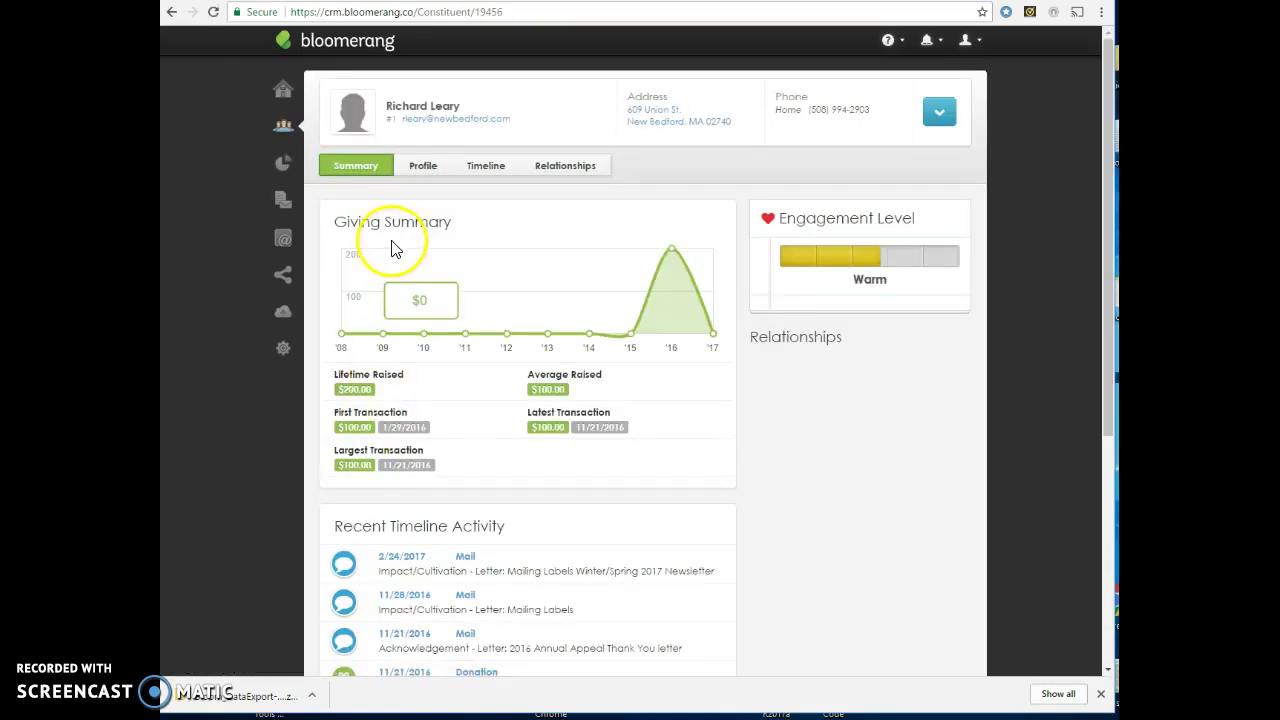
click(172, 14)
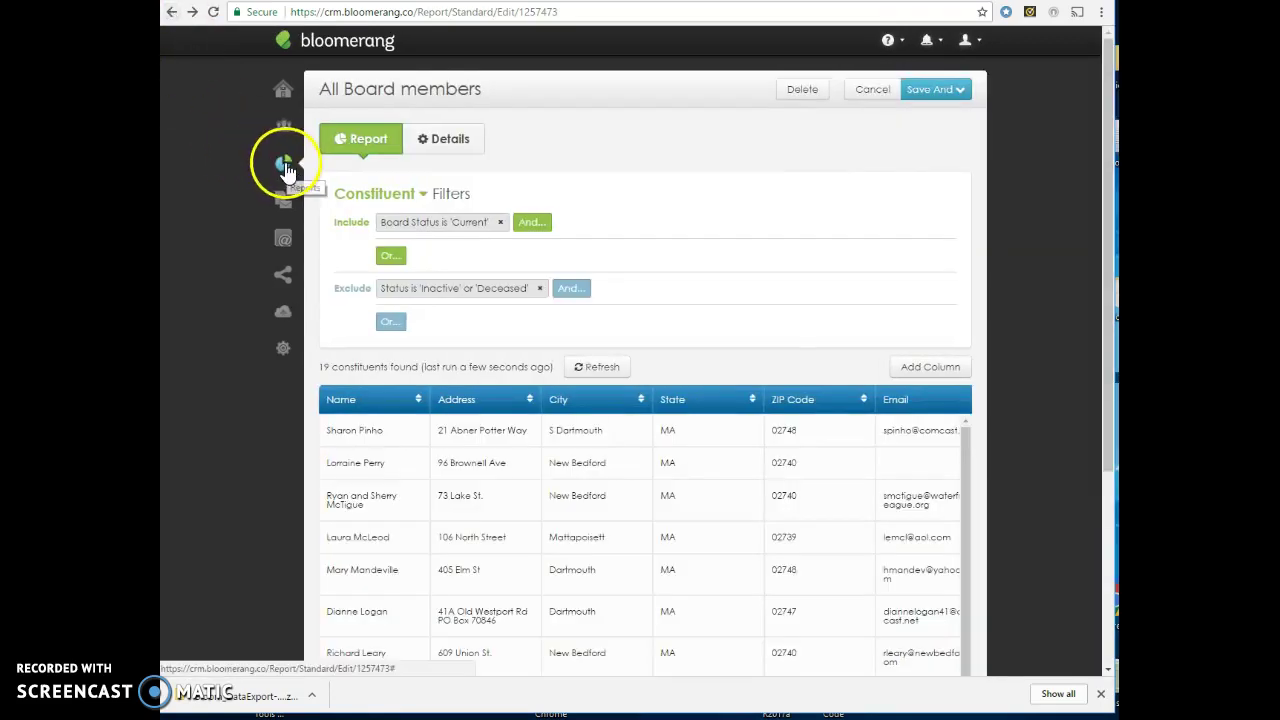
click(170, 18)
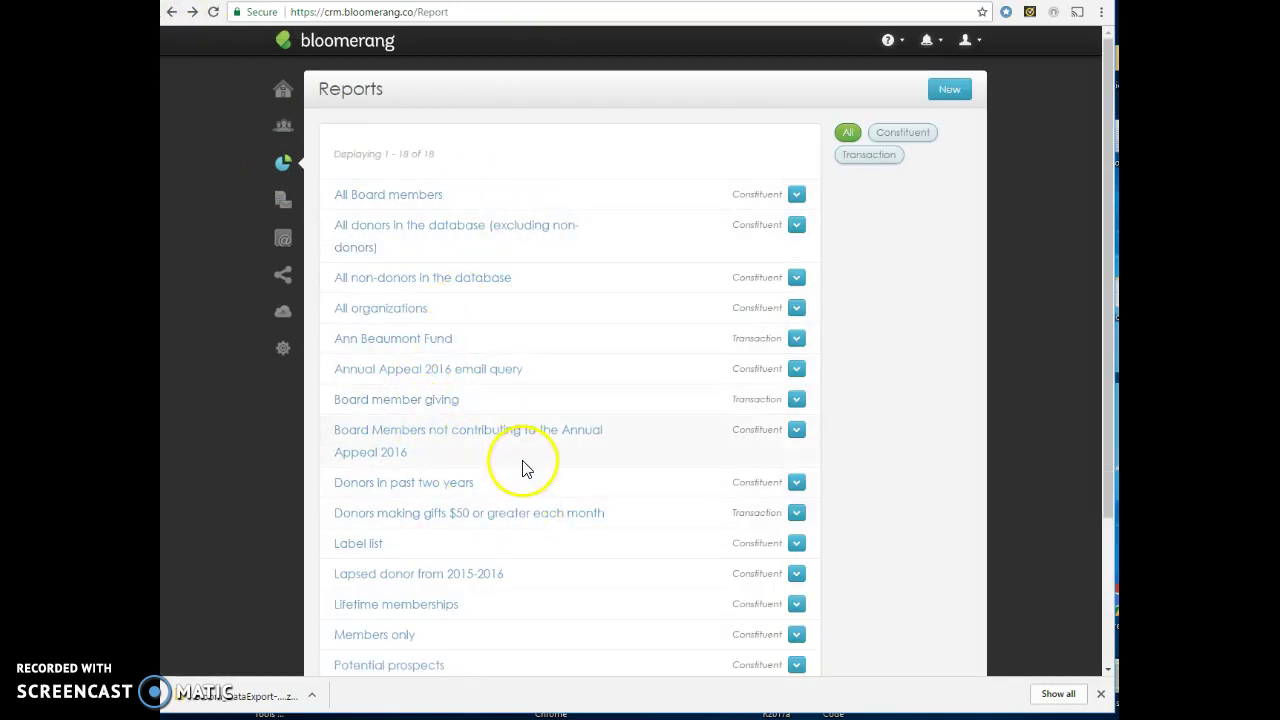
scroll(523, 460, down, 1)
scroll(523, 455, down, 1)
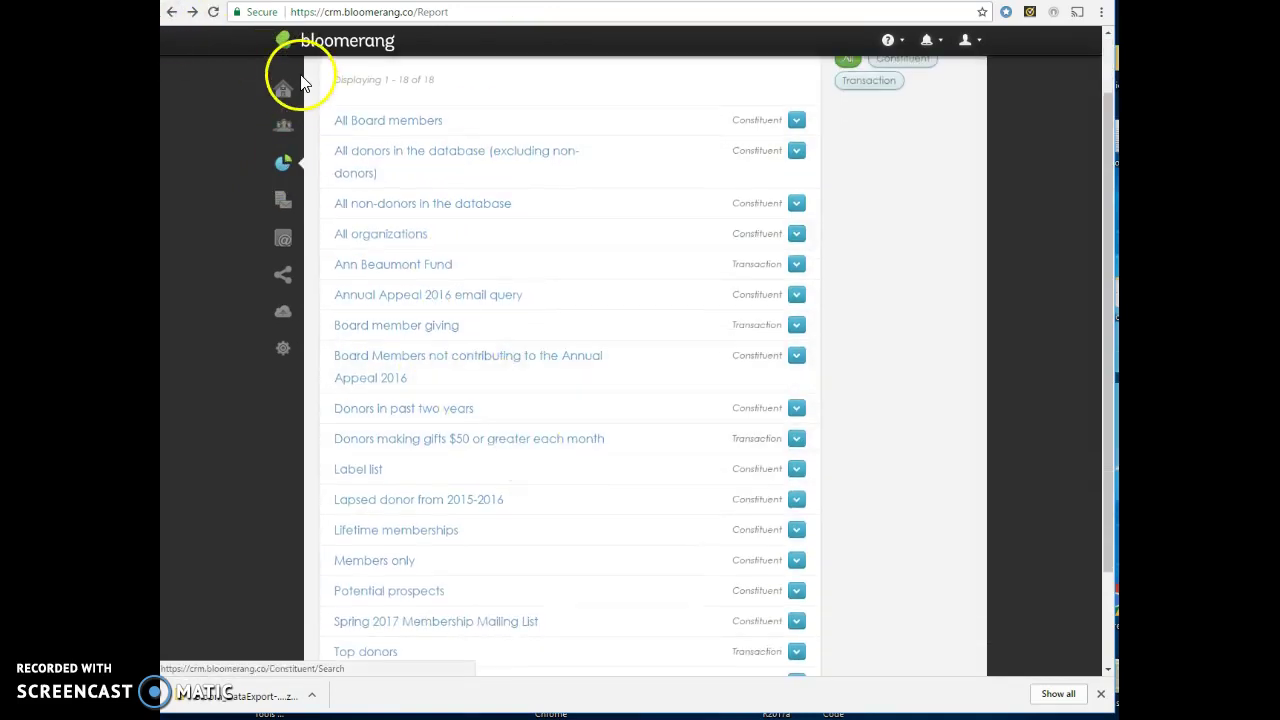
click(281, 203)
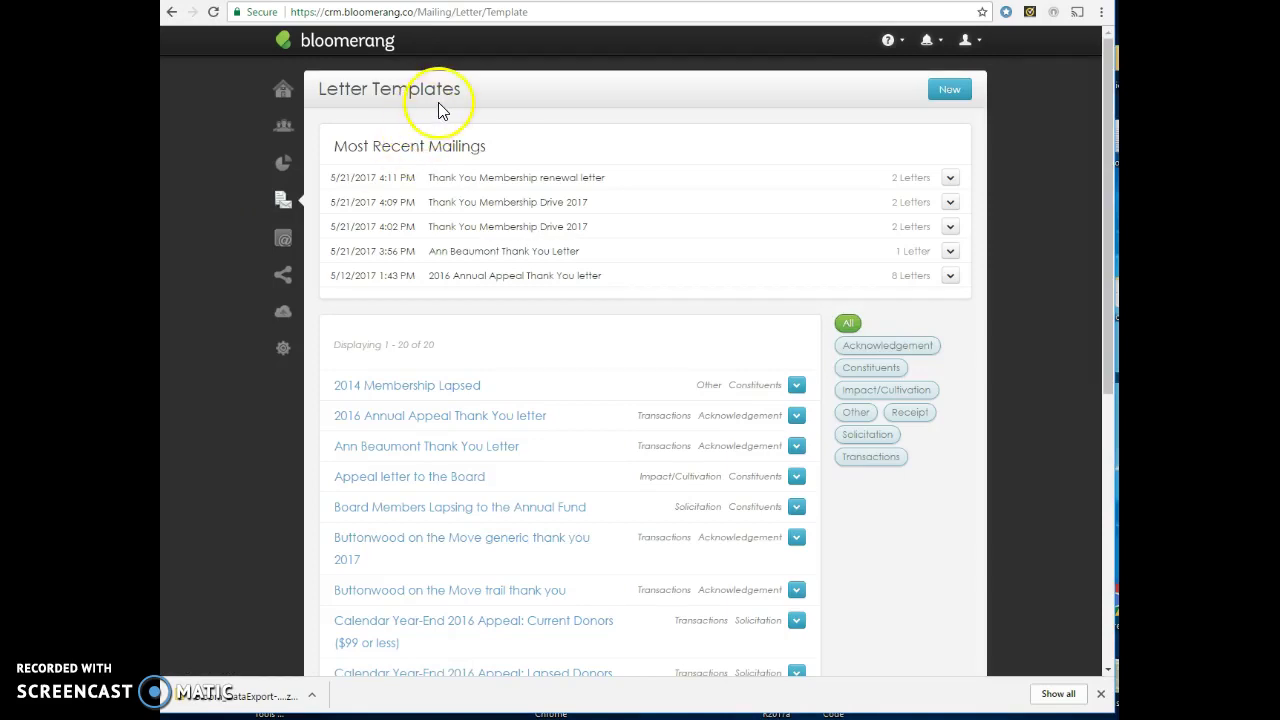
scroll(534, 400, down, 2)
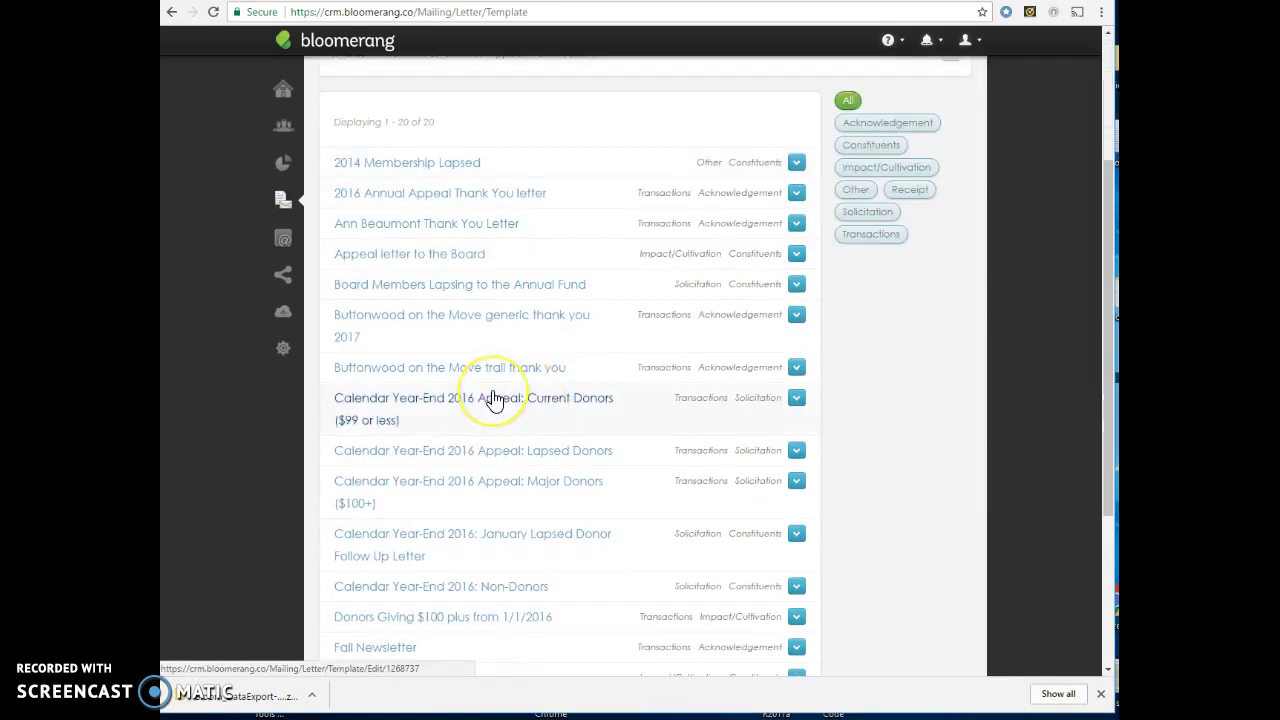
scroll(494, 400, down, 2)
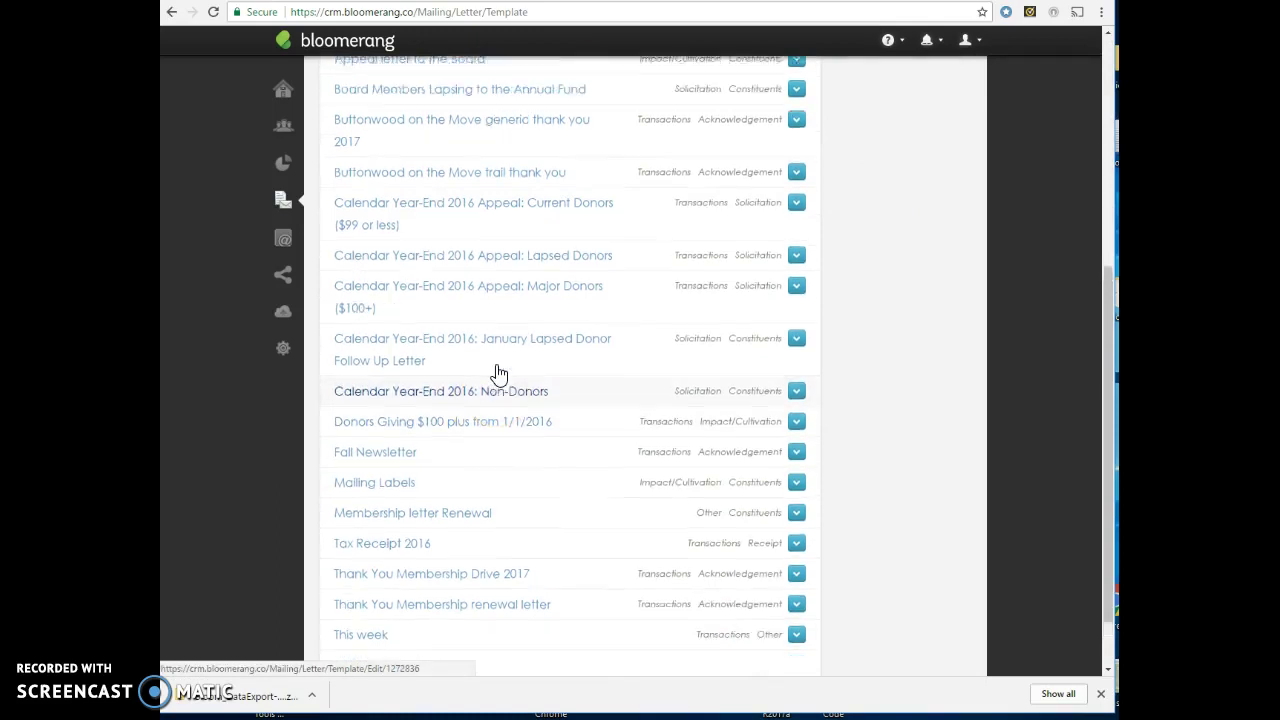
scroll(498, 374, up, 2)
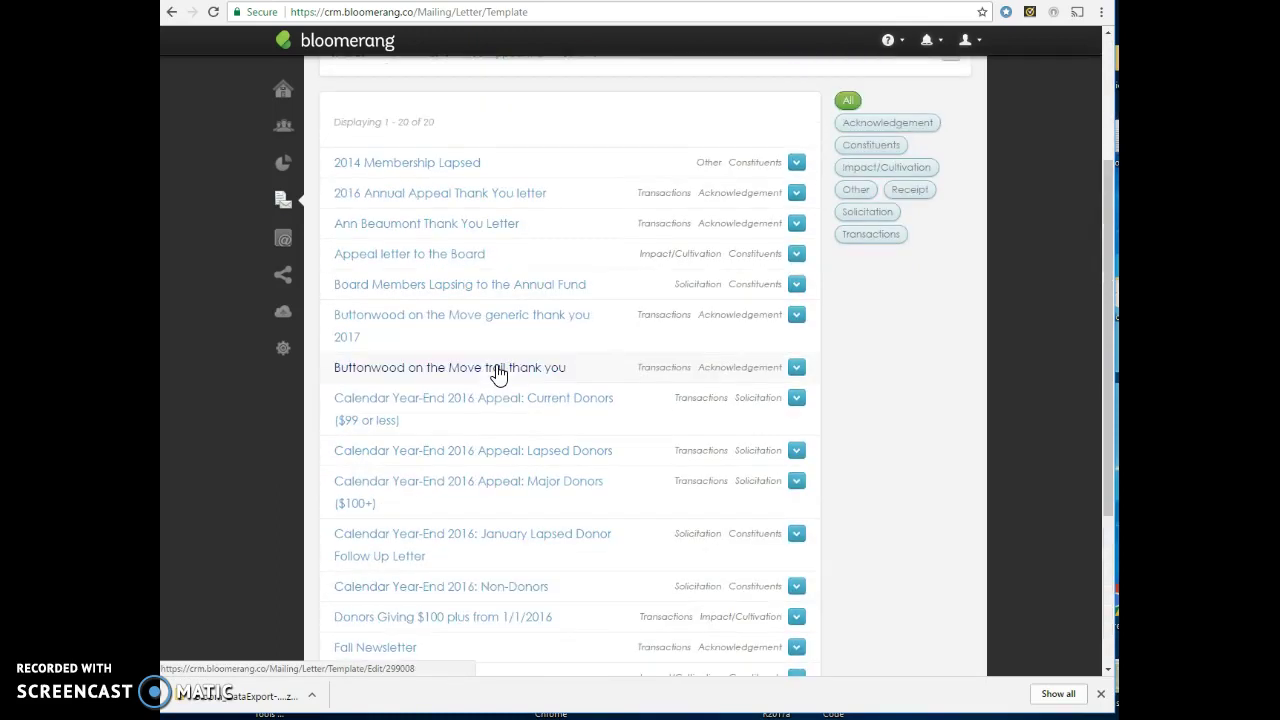
click(387, 257)
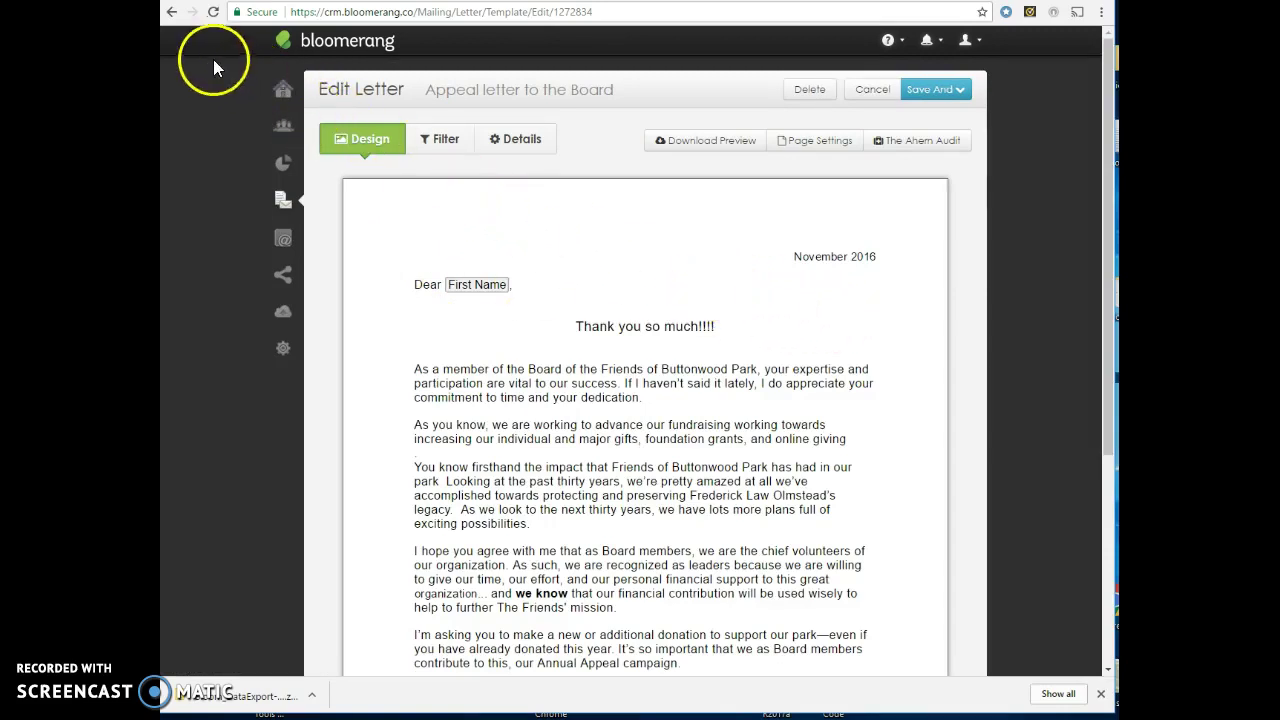
click(172, 12)
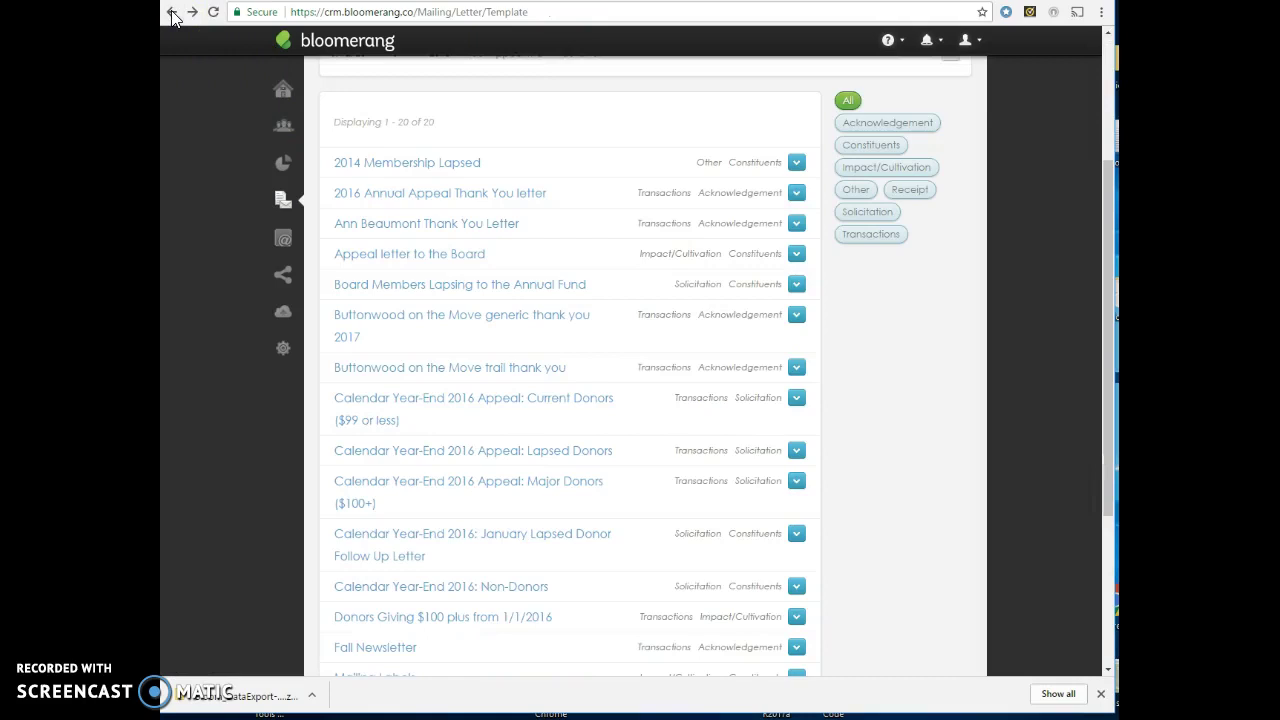
Step: View the 24 email templates, go back to the Reports list, and reopen the Emails panel
click(284, 244)
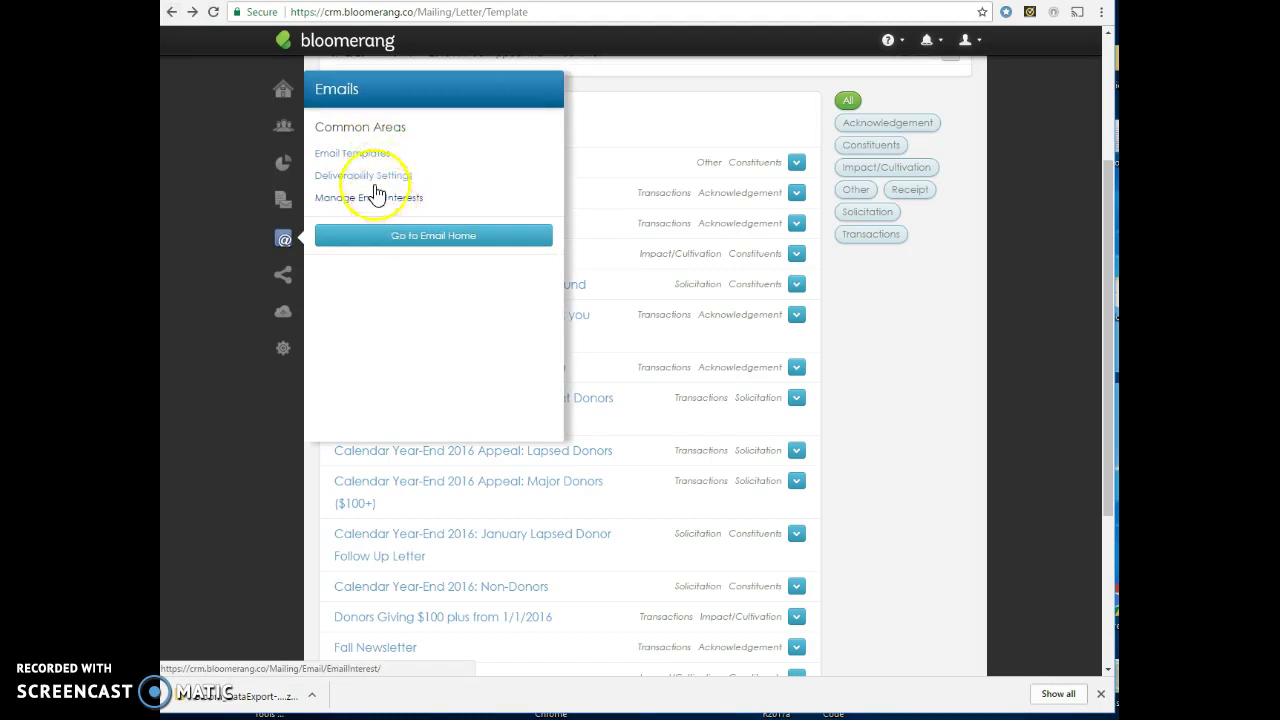
click(366, 155)
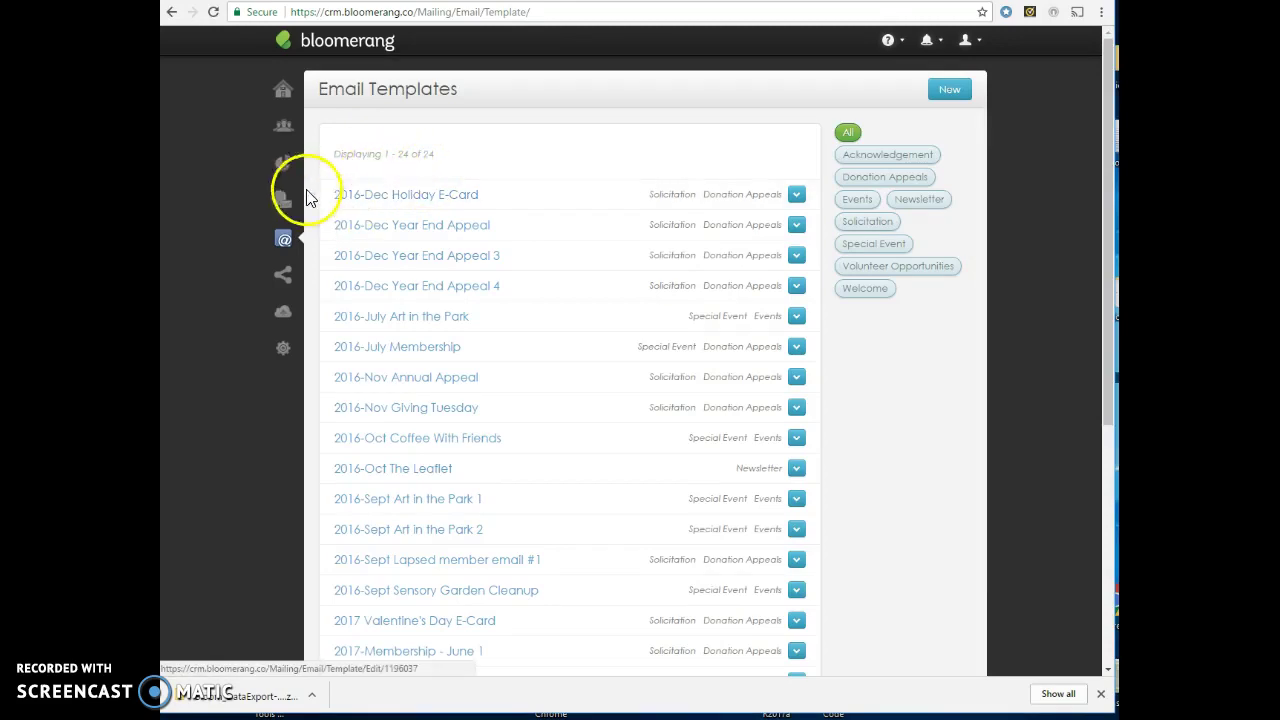
click(171, 12)
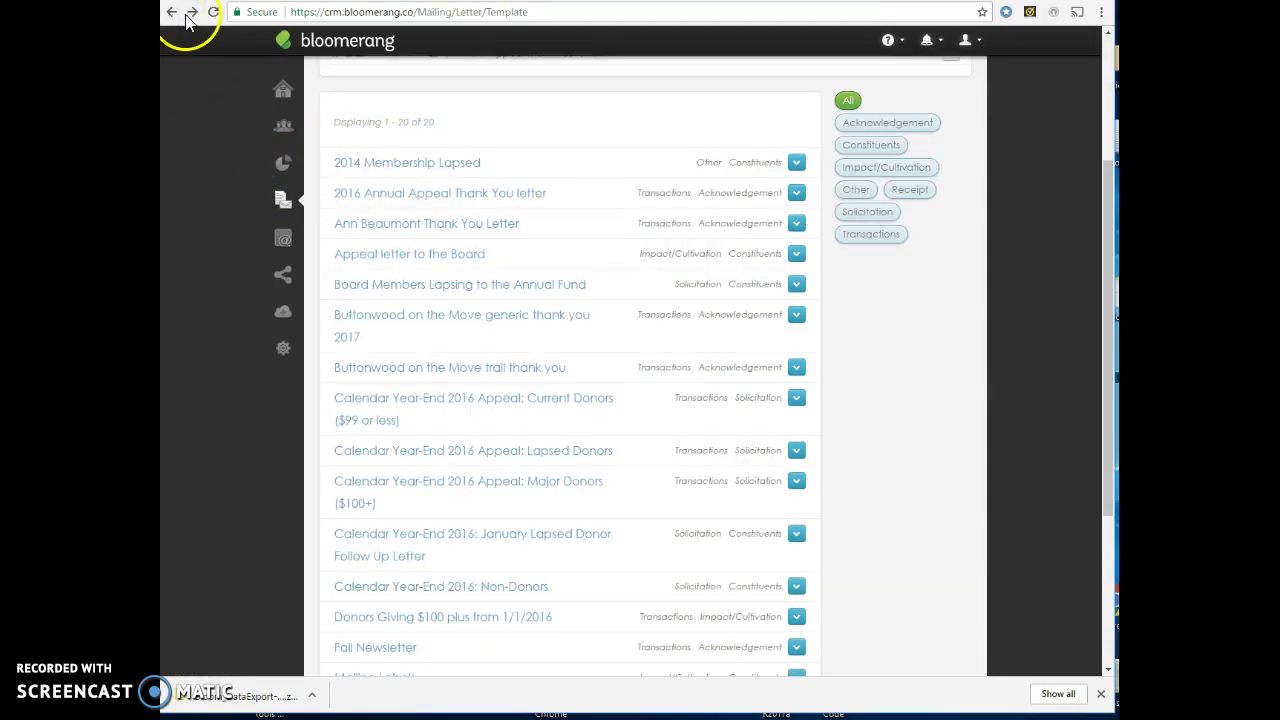
click(170, 12)
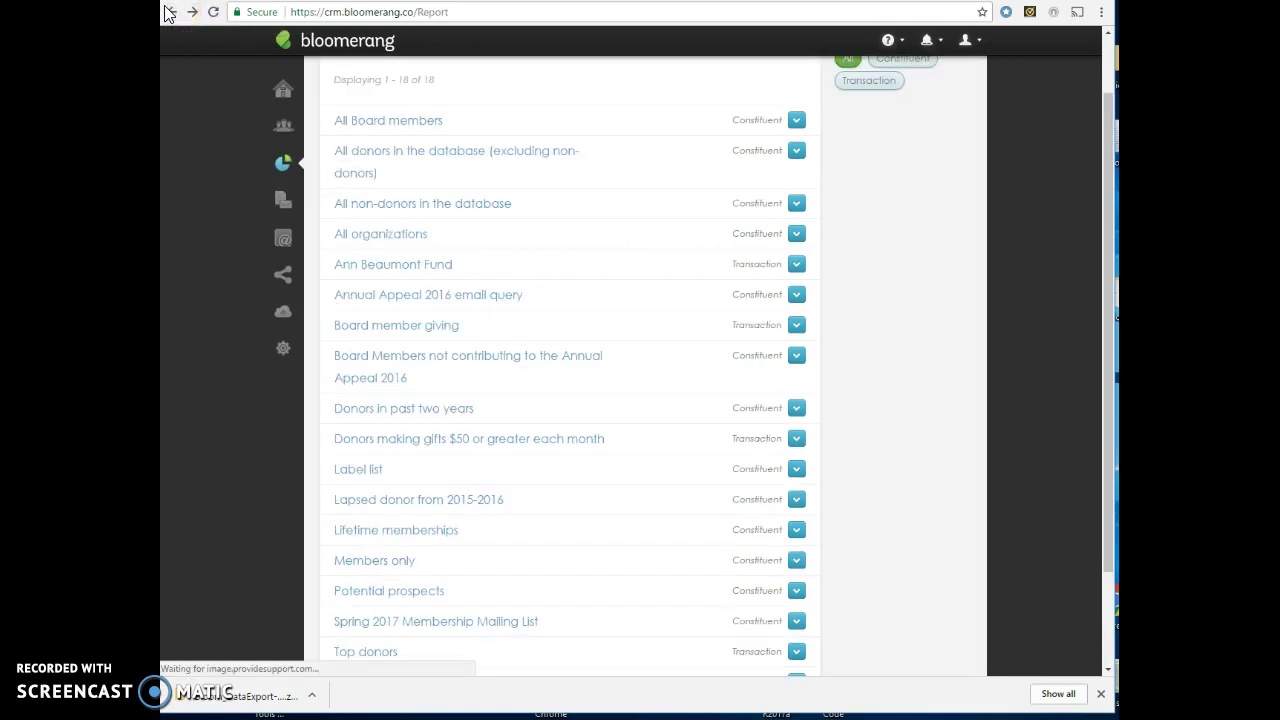
click(286, 242)
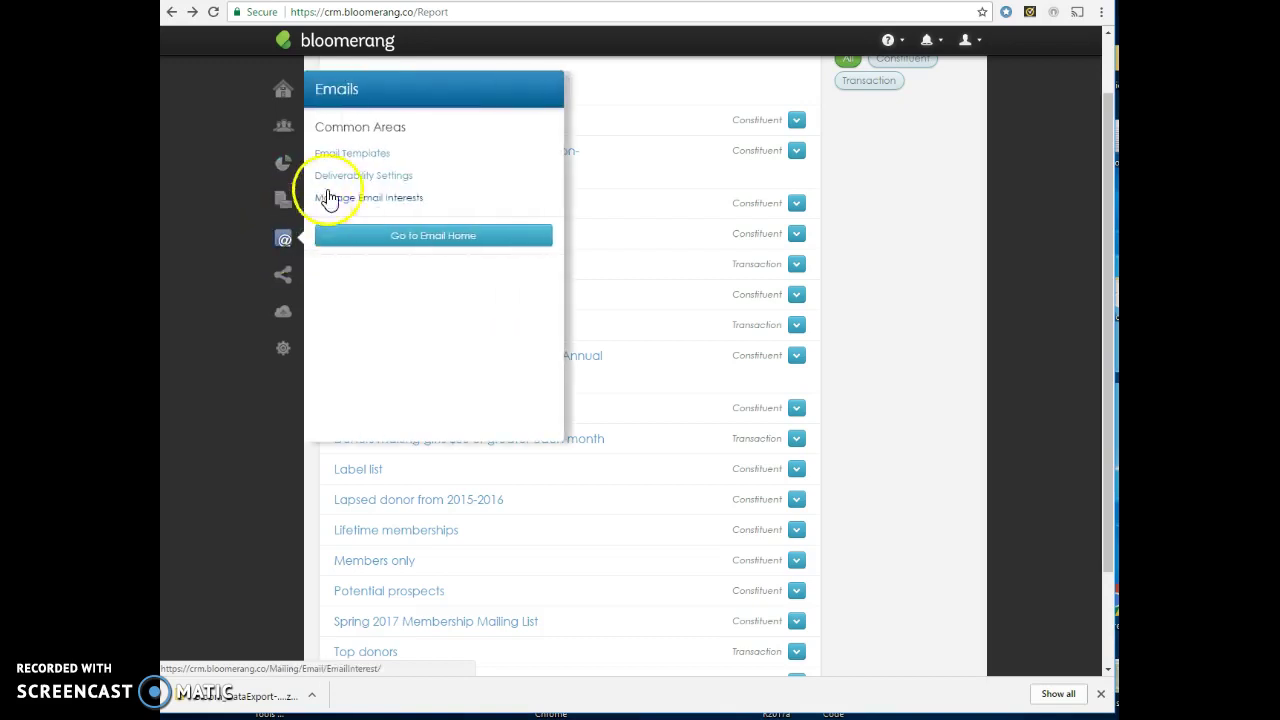
Step: Open email Deliverability Settings and review My Organization Info with its 100% sending reputation
click(355, 180)
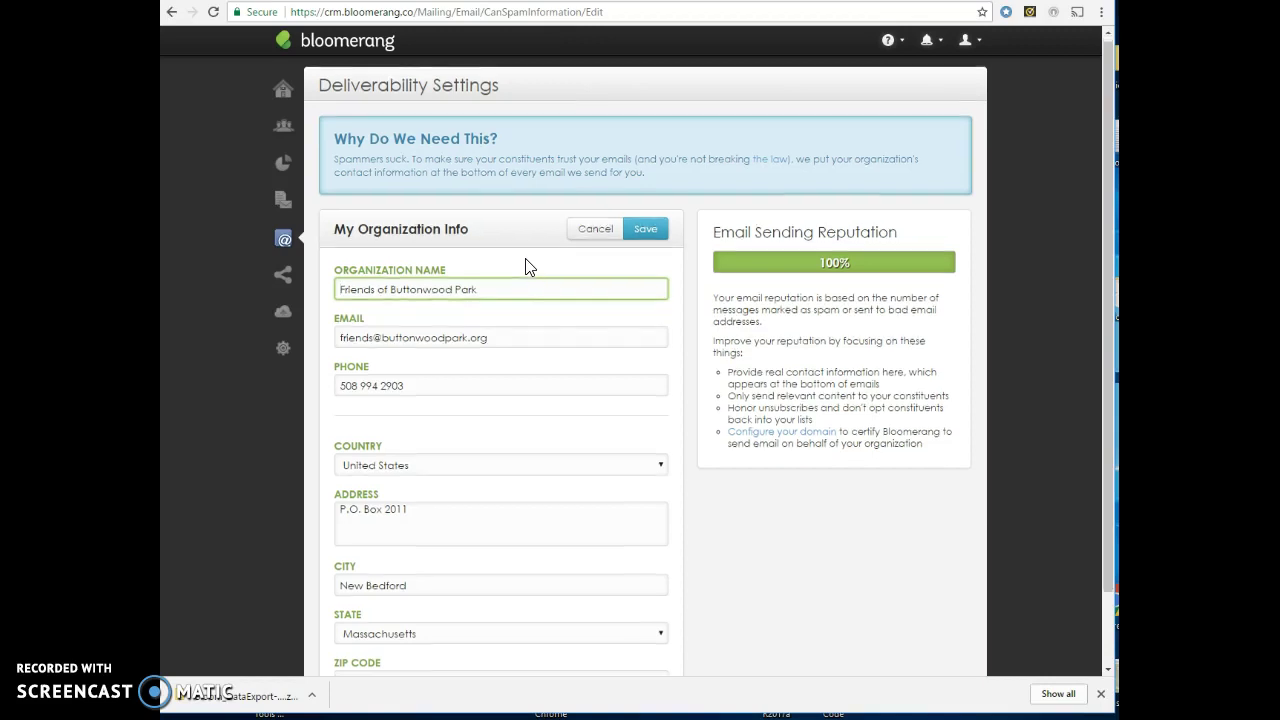
scroll(523, 266, down, 1)
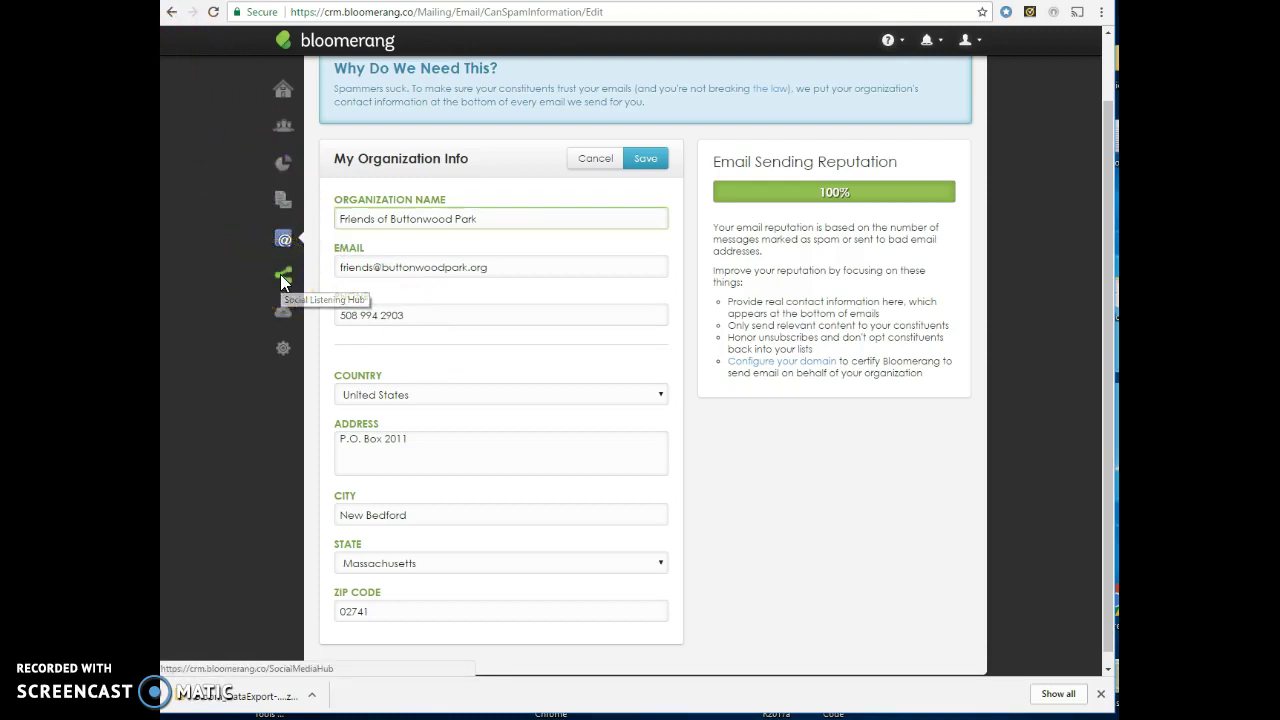
Step: Visit the Social Listening Hub, then the Imports page with two CSV imports and four templates
click(282, 284)
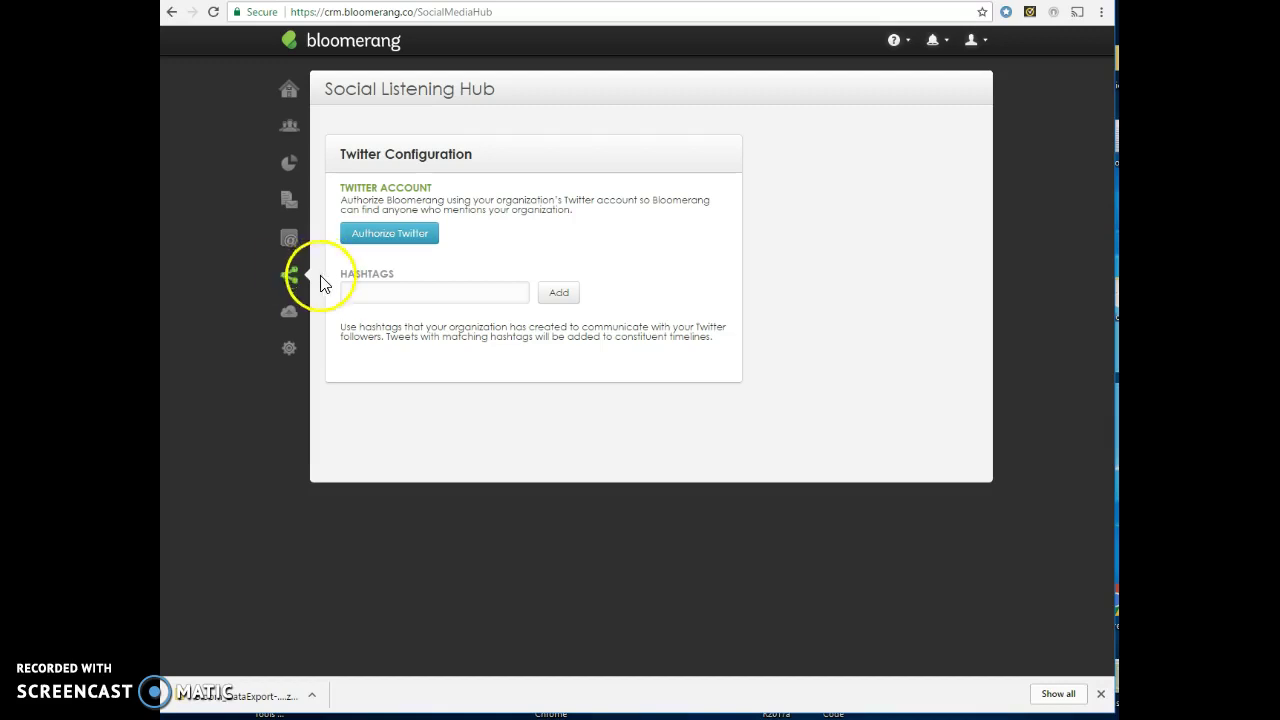
click(287, 316)
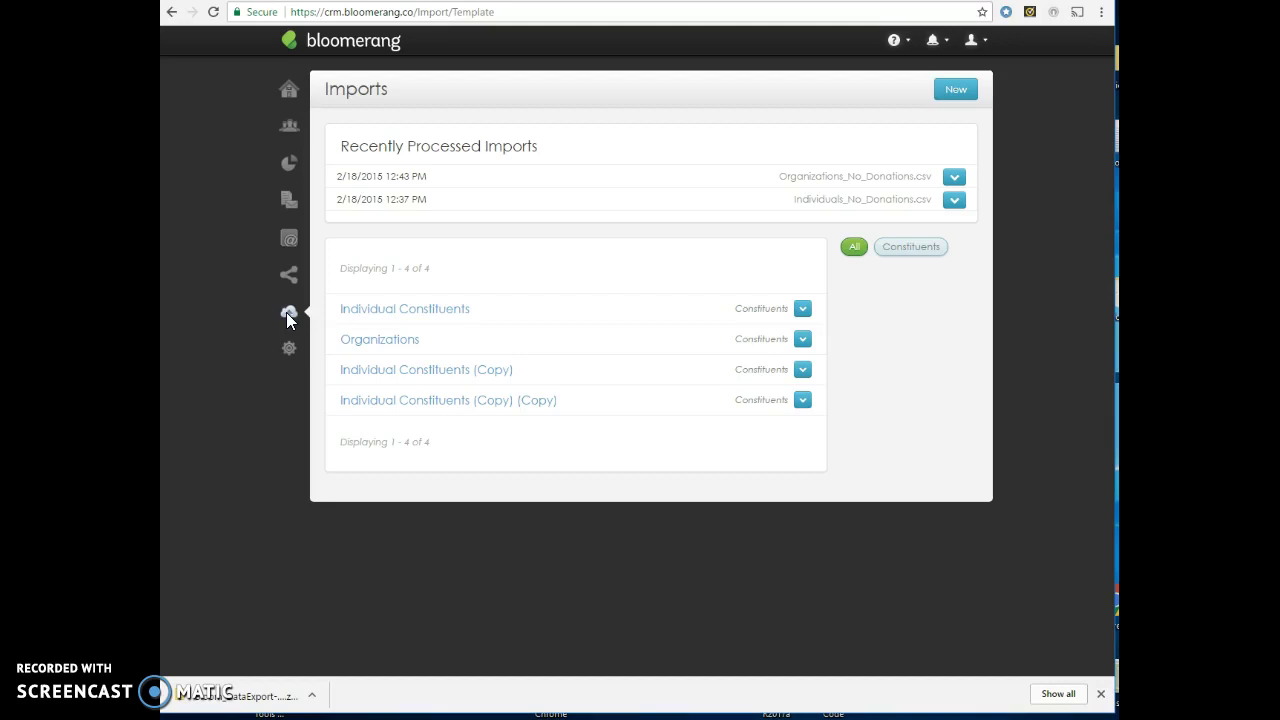
click(249, 283)
click(289, 350)
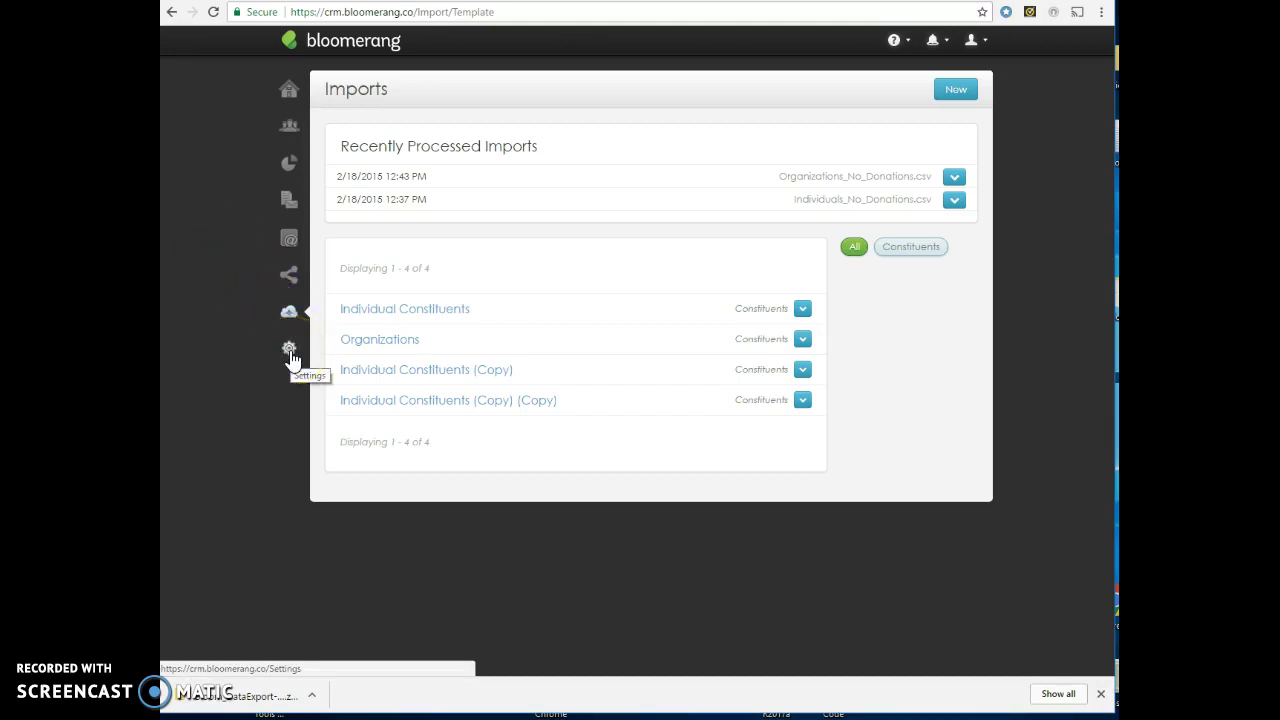
Step: Open View All Settings, review My Organization's edit page and export options, then return
click(290, 352)
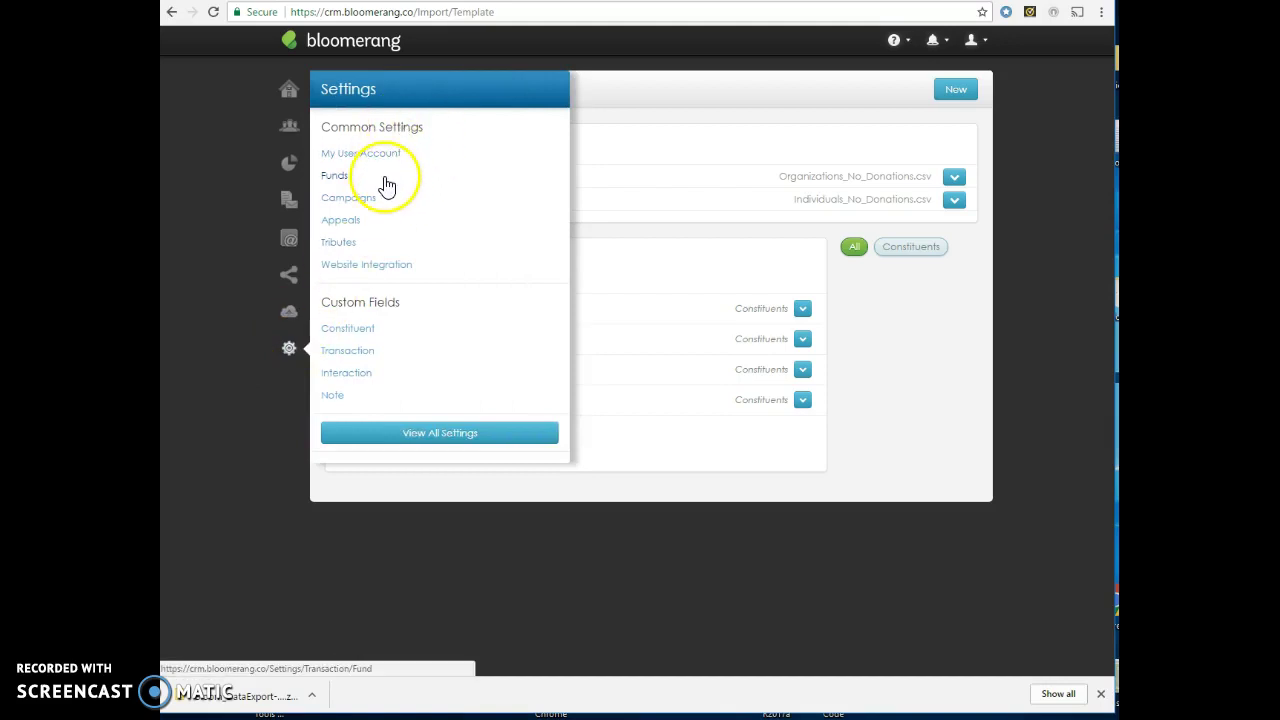
click(437, 435)
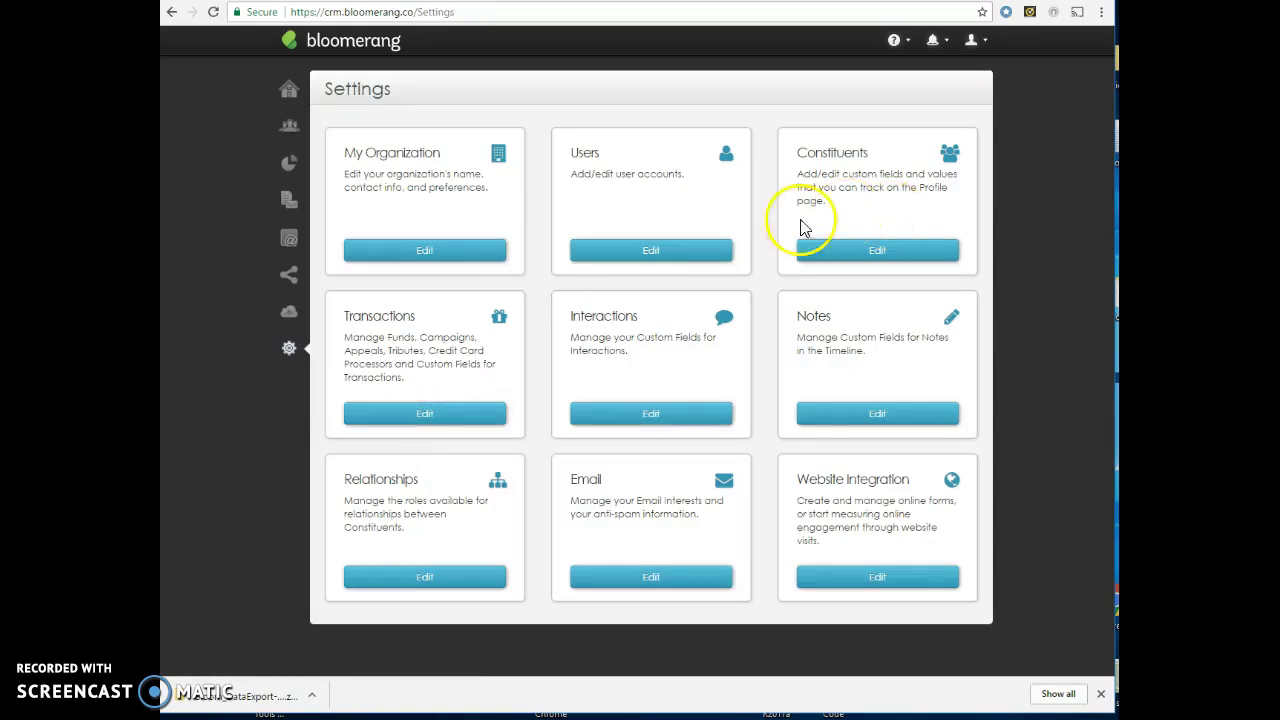
click(434, 256)
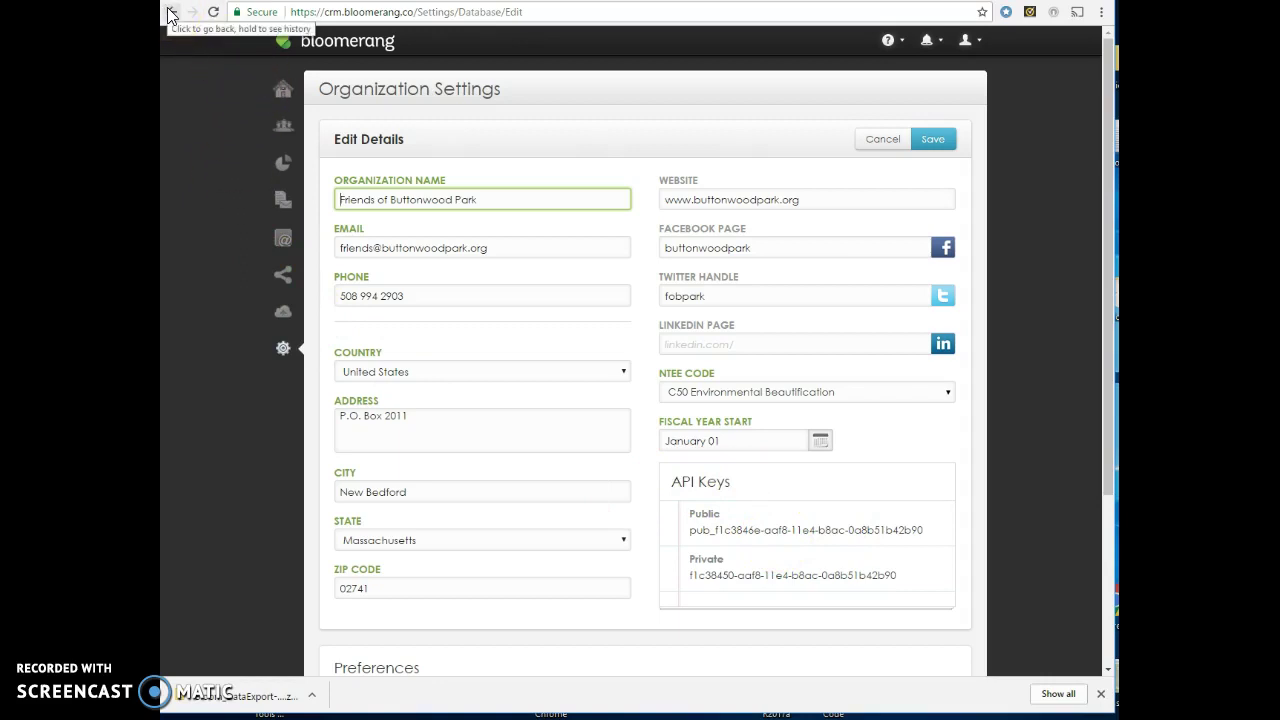
scroll(548, 210, down, 3)
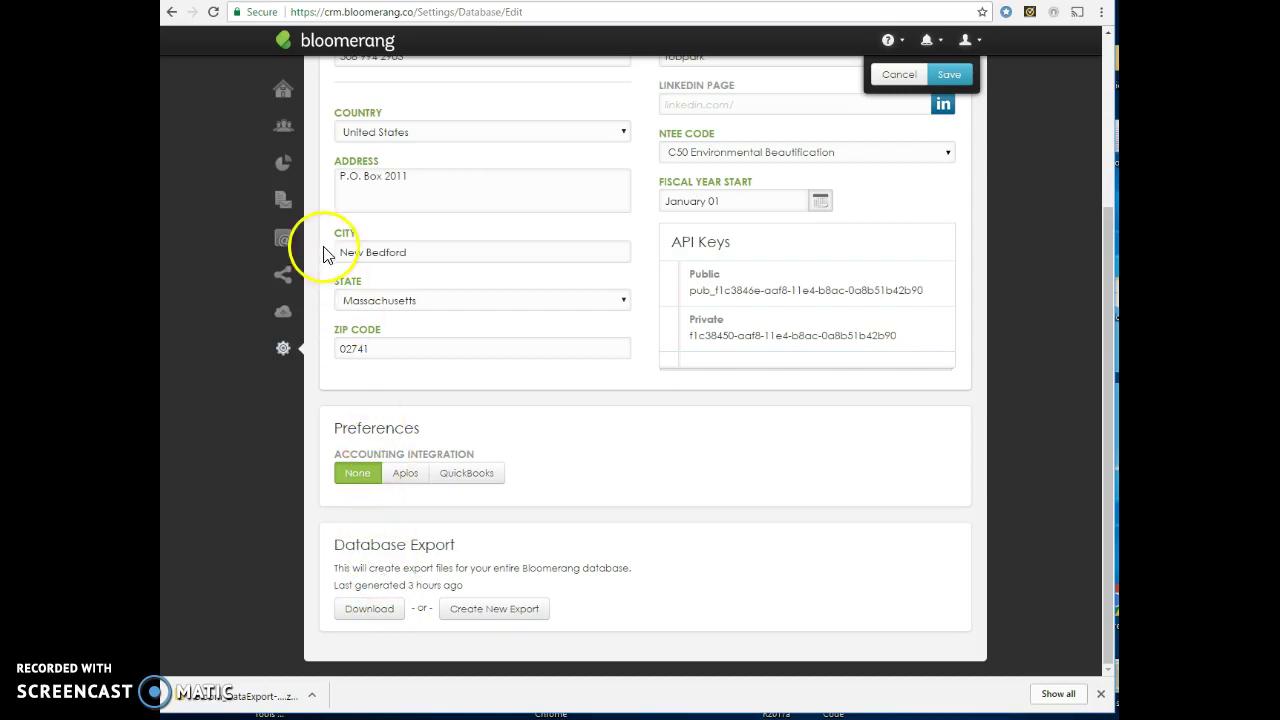
click(174, 15)
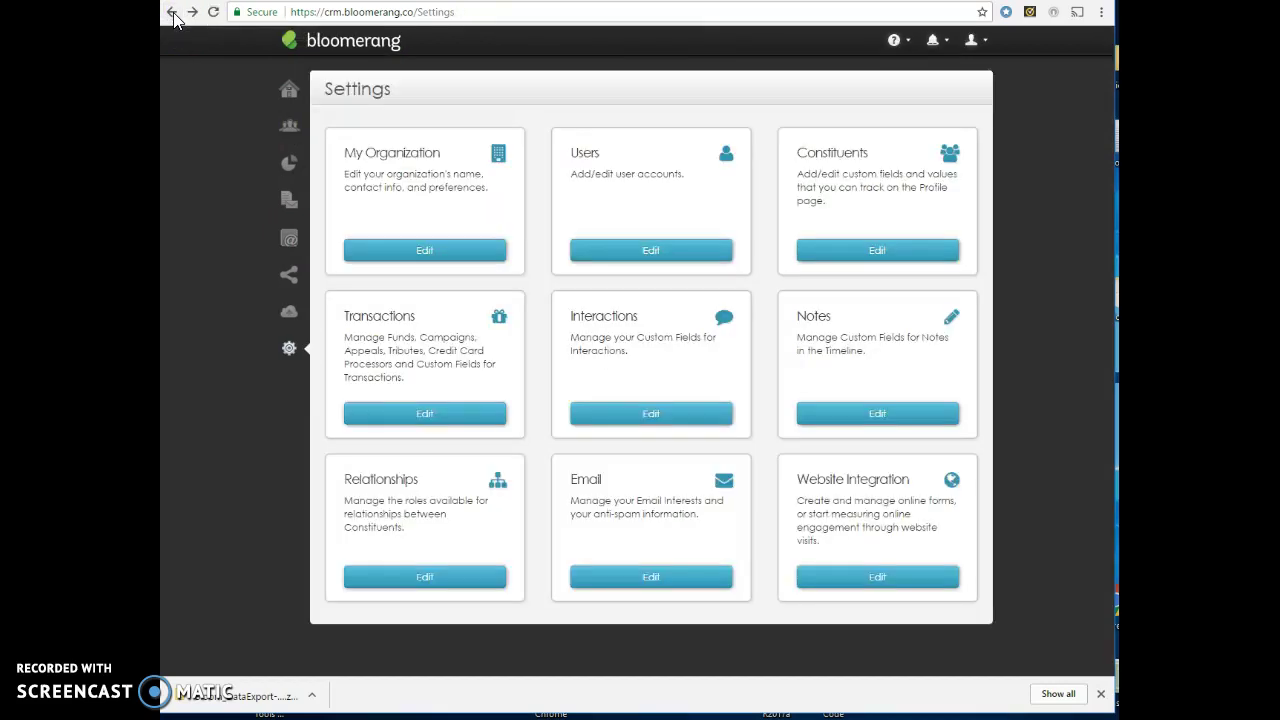
click(628, 250)
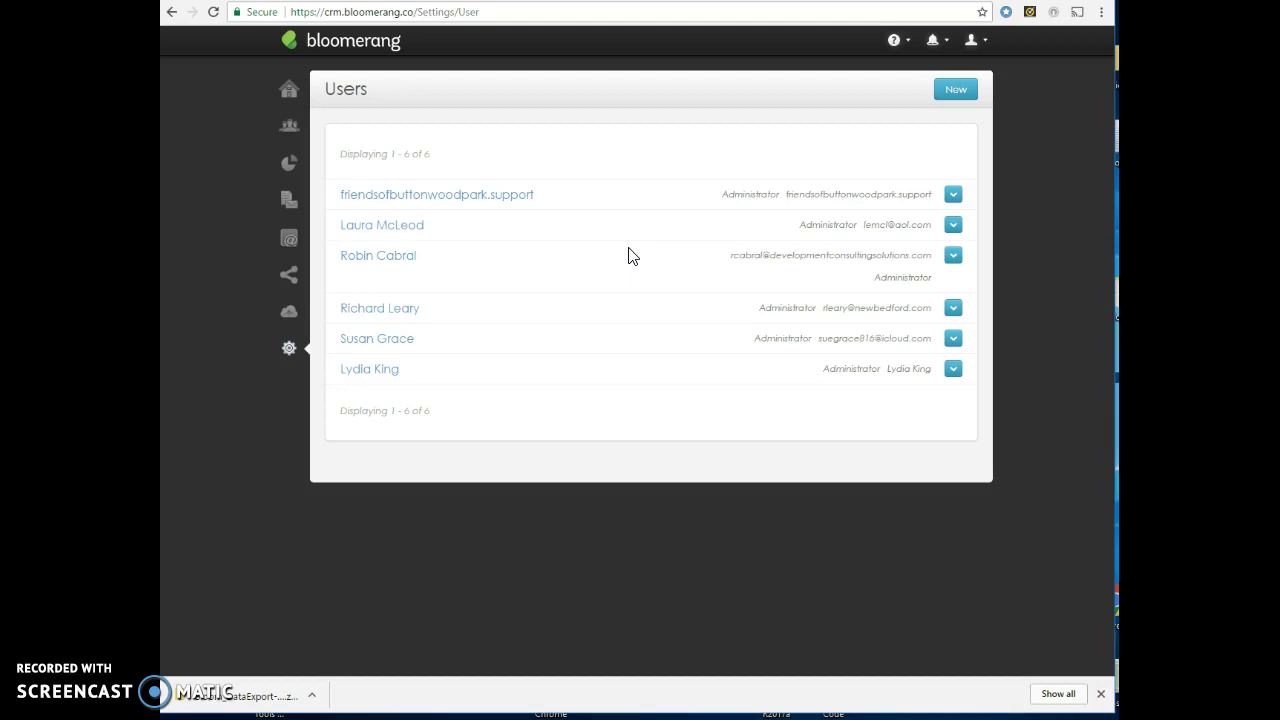
click(628, 256)
click(535, 250)
click(173, 14)
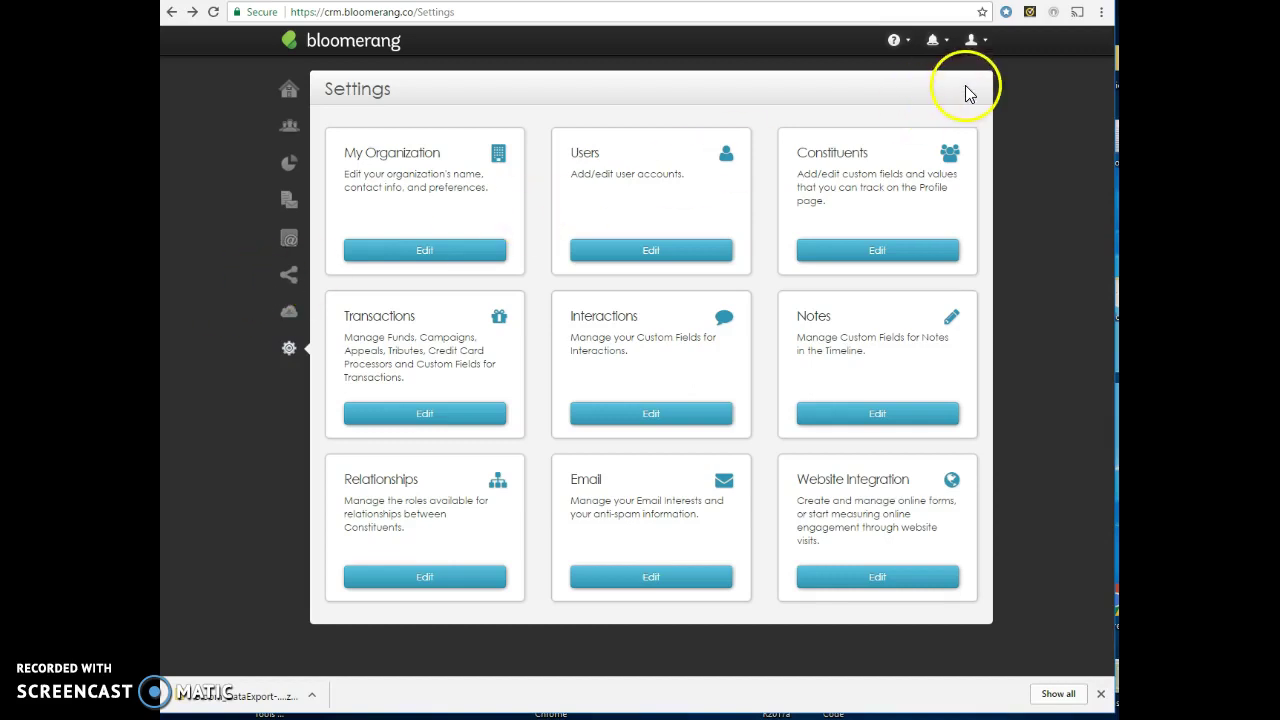
Step: Open Help & Videos and browse the Freshdesk knowledge base categories and community forums
click(896, 44)
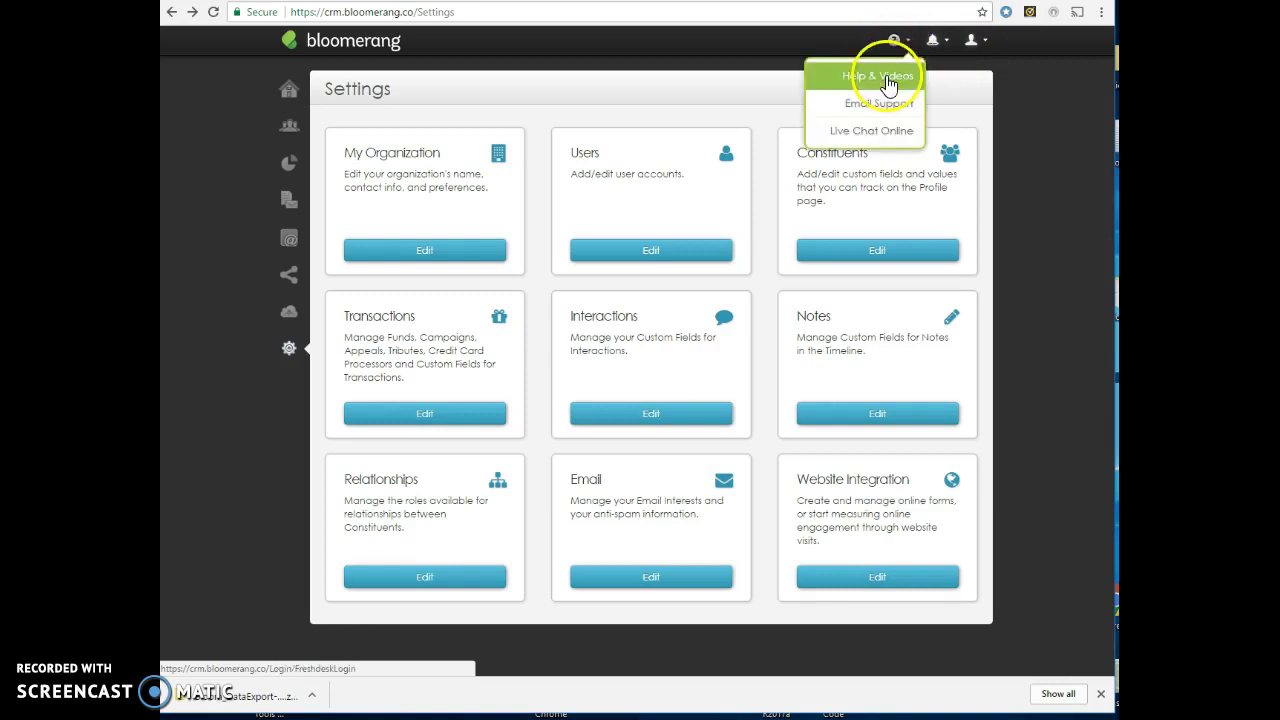
click(889, 84)
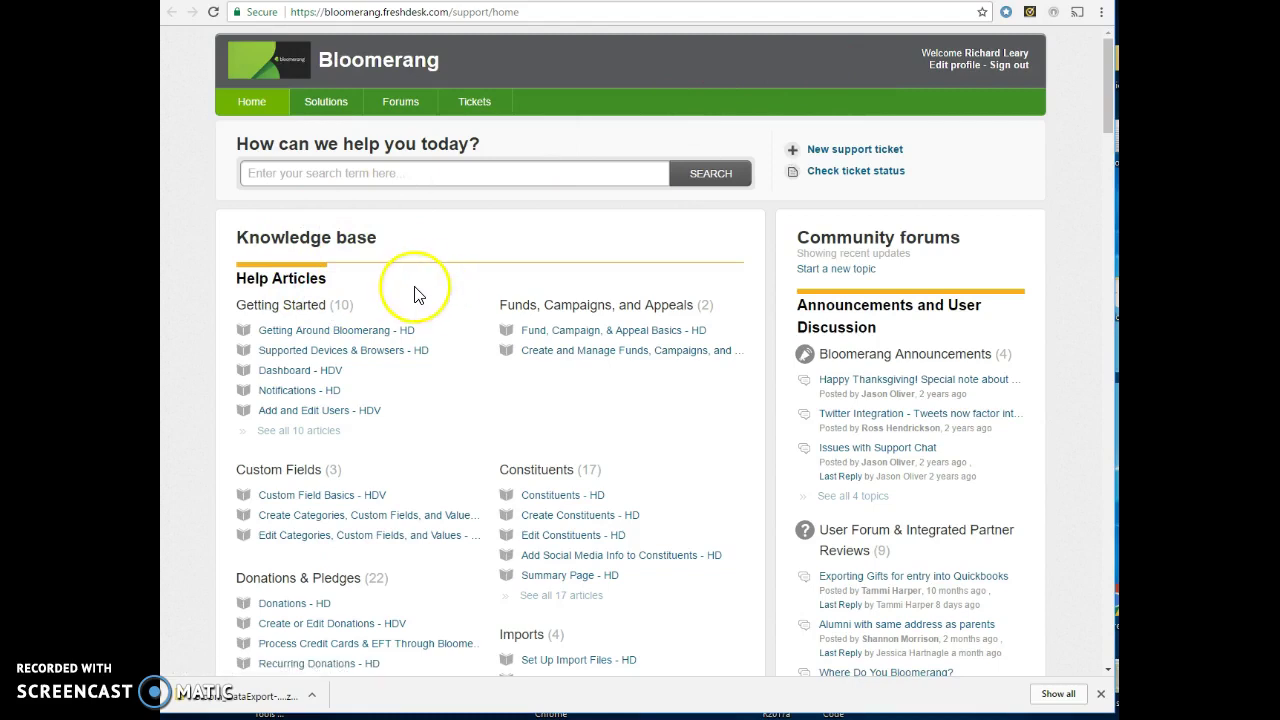
scroll(422, 291, down, 5)
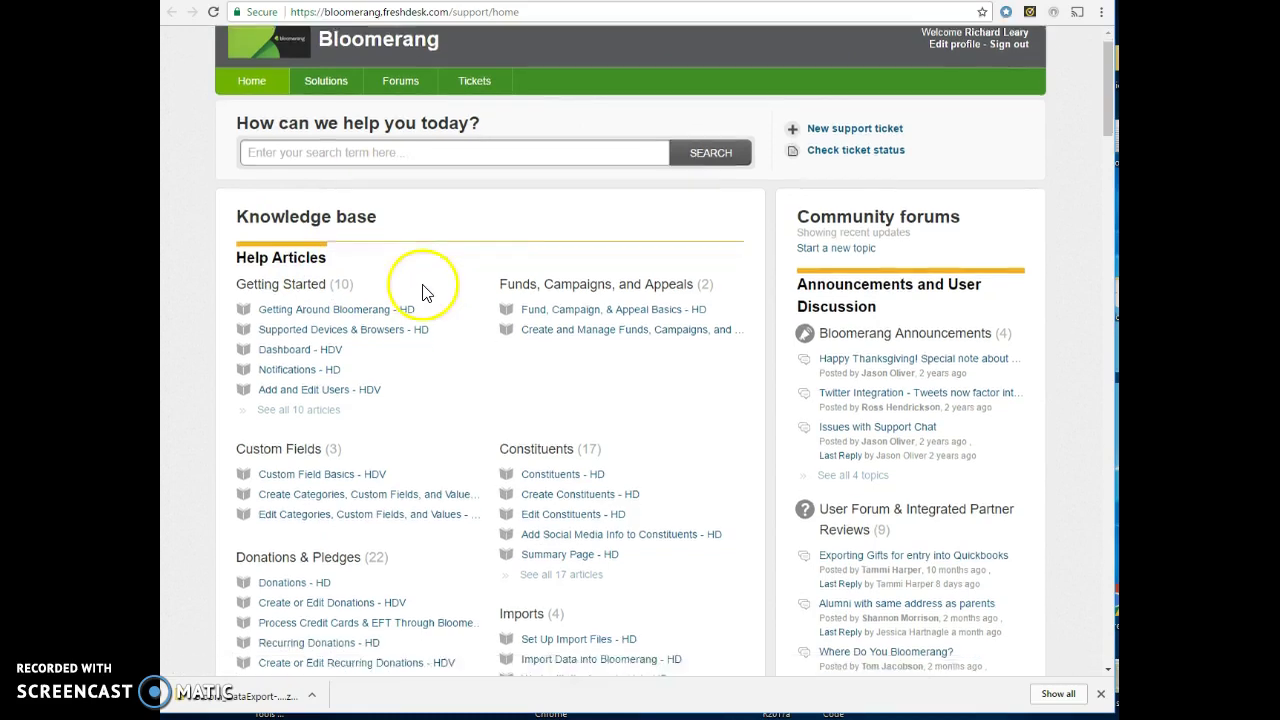
scroll(452, 284, down, 3)
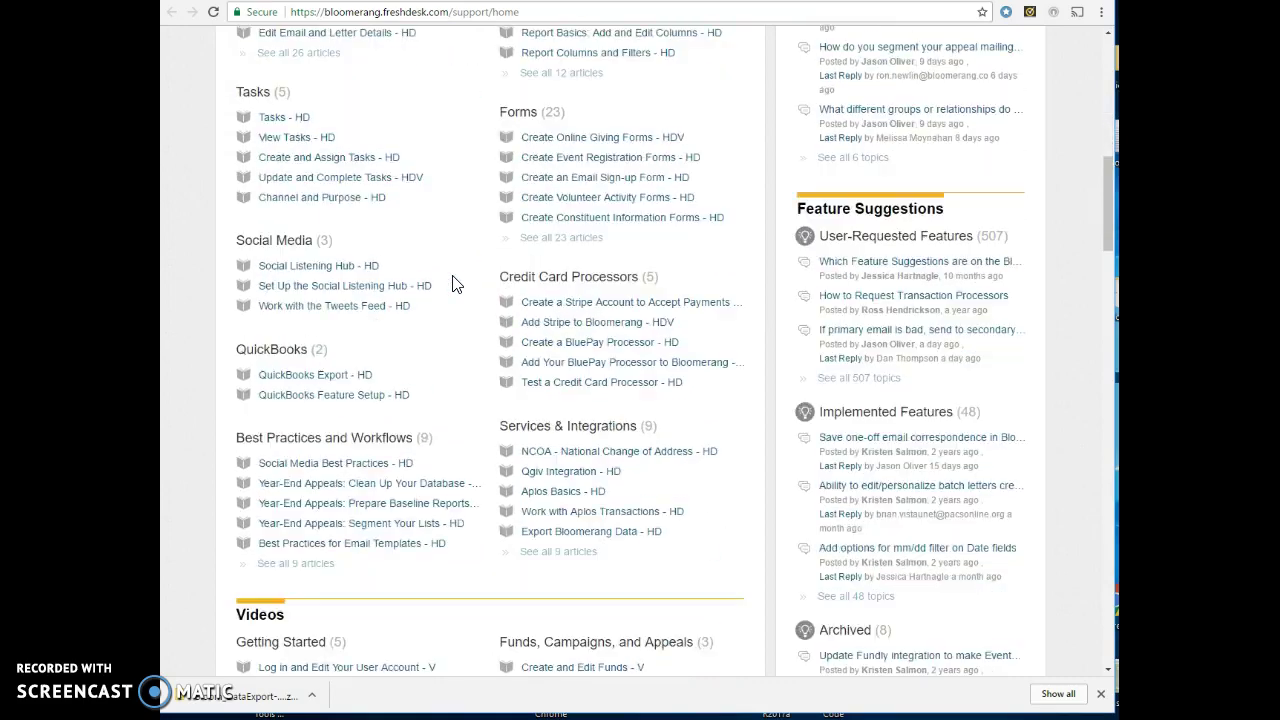
scroll(452, 284, up, 5)
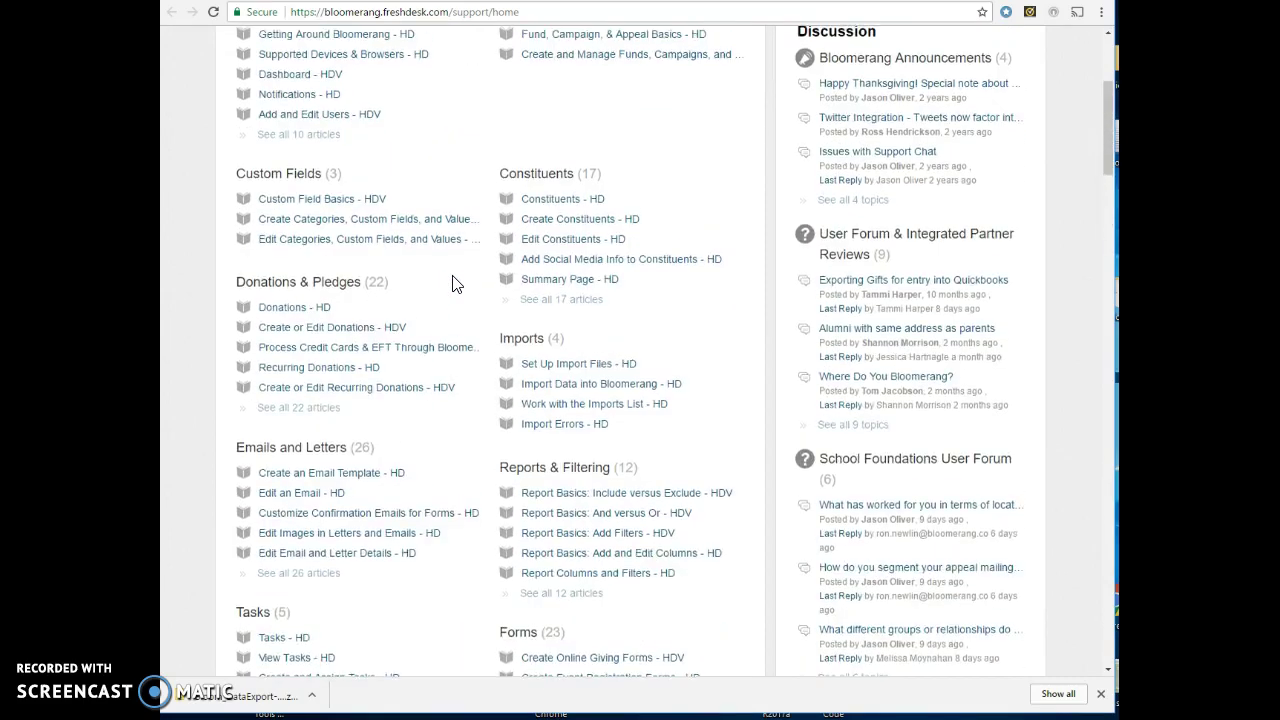
scroll(452, 284, up, 4)
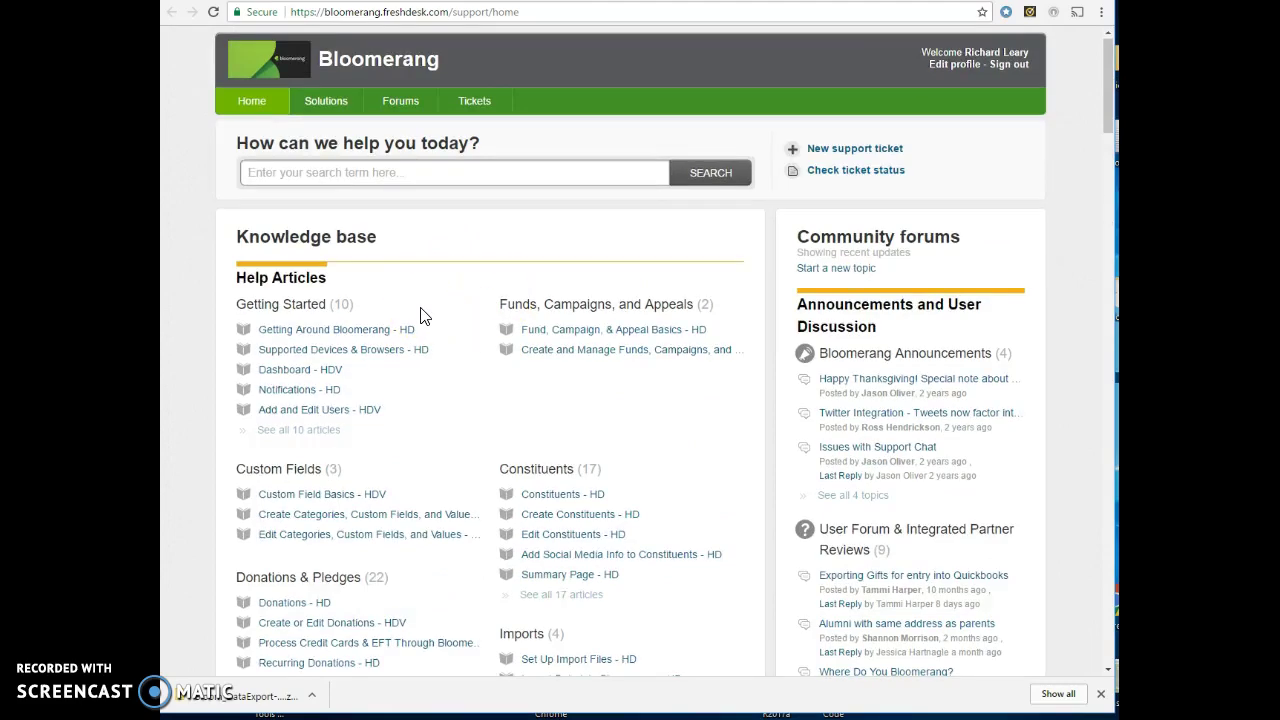
scroll(420, 315, down, 6)
scroll(420, 315, down, 5)
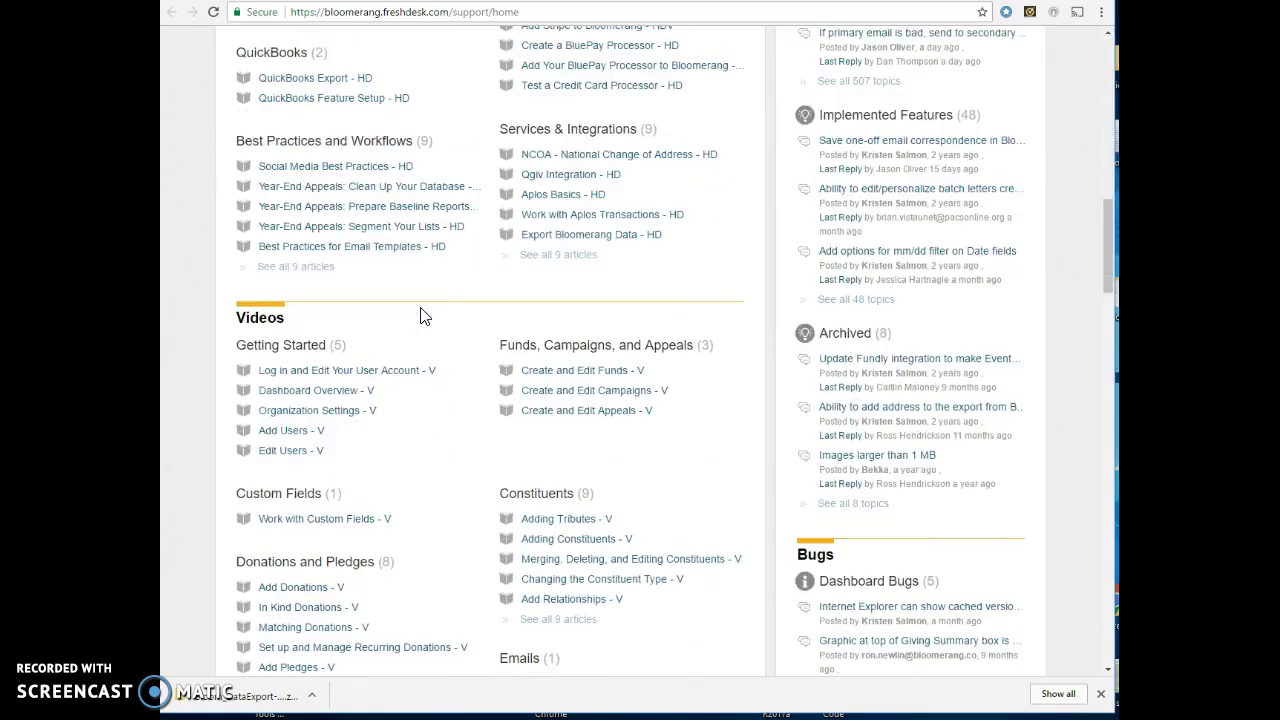
scroll(434, 306, up, 1)
scroll(462, 305, up, 10)
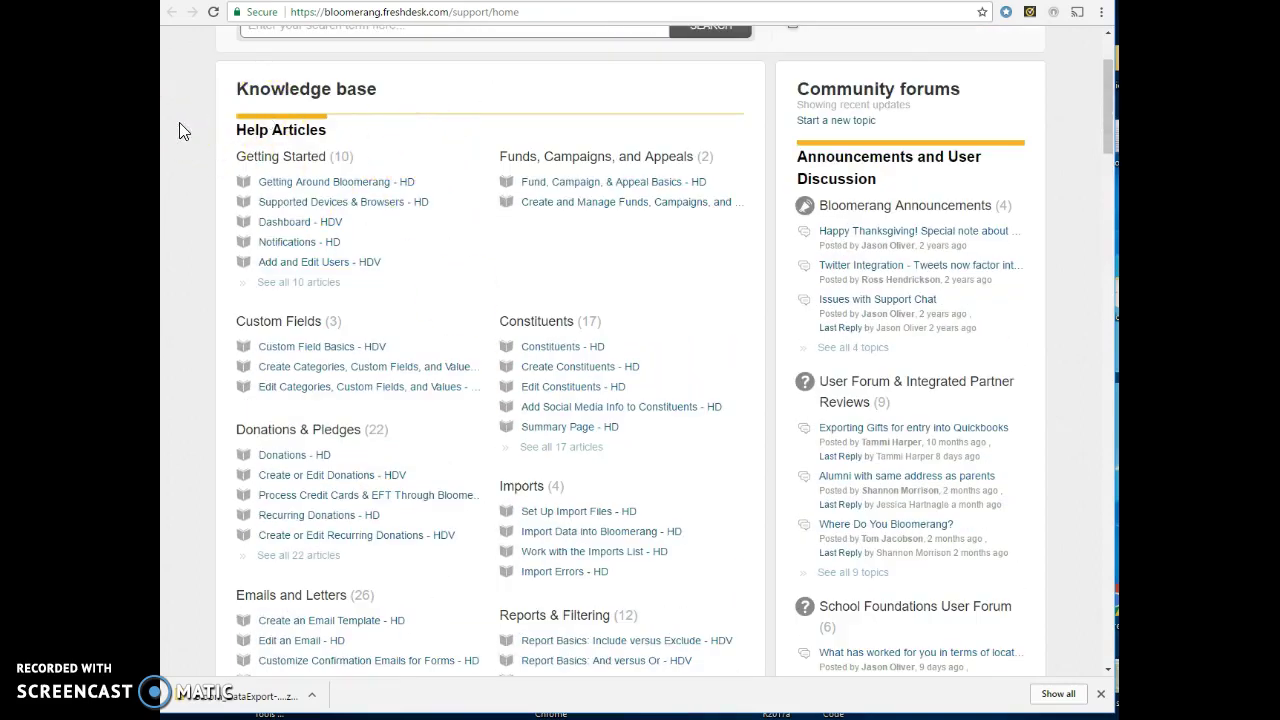
scroll(202, 89, up, 3)
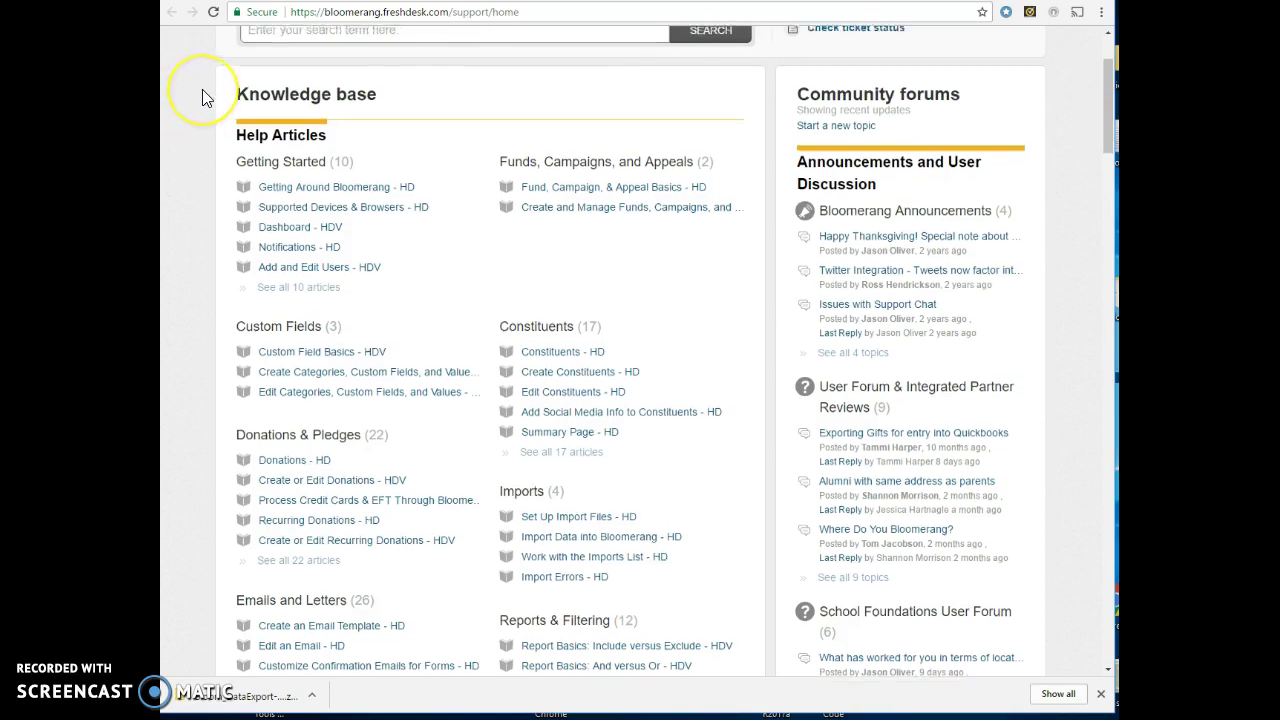